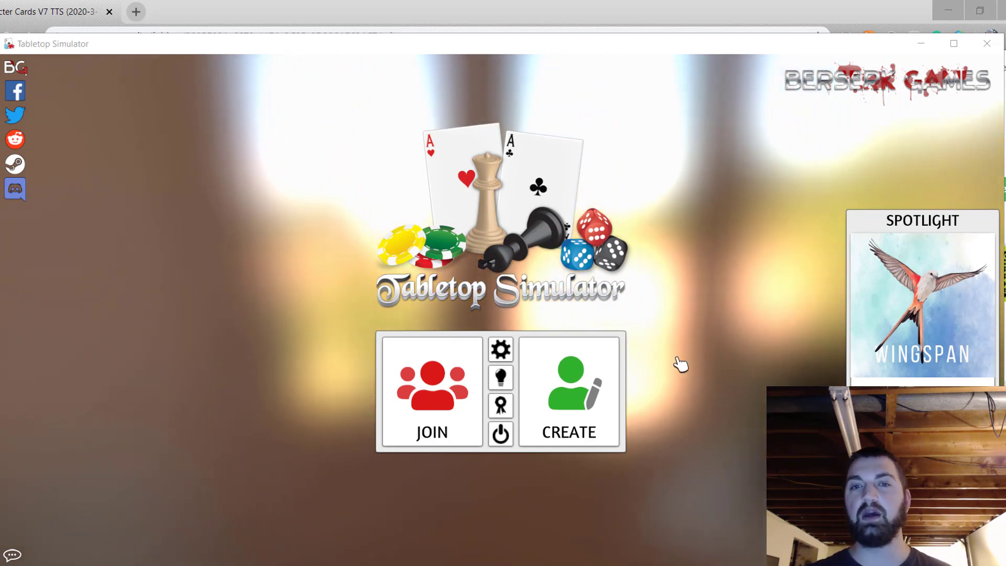
Step: Create a singleplayer game and dismiss the game selection to start with an empty table
{"action": "left_click", "coordinate": [611, 355]}
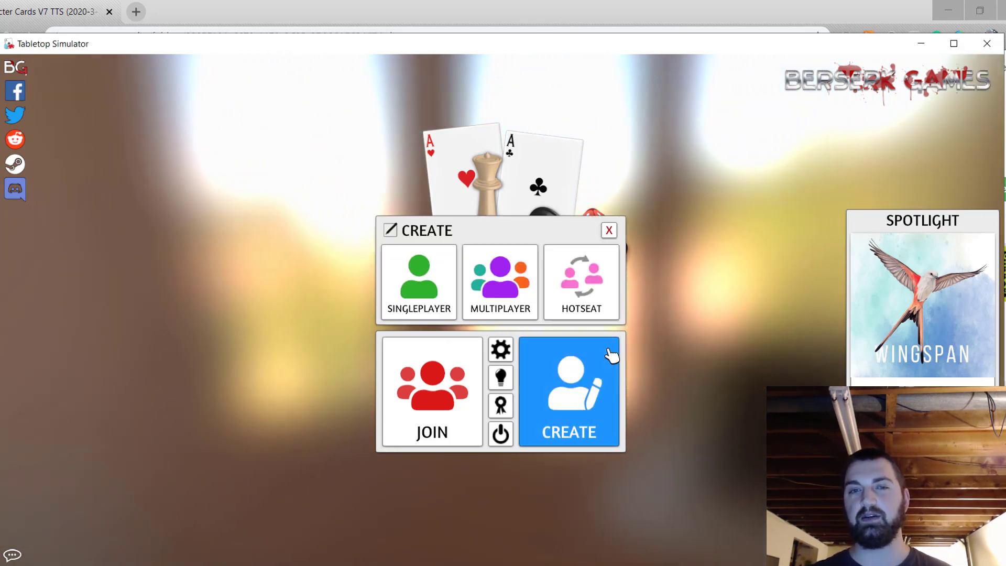
{"action": "left_click", "coordinate": [439, 264]}
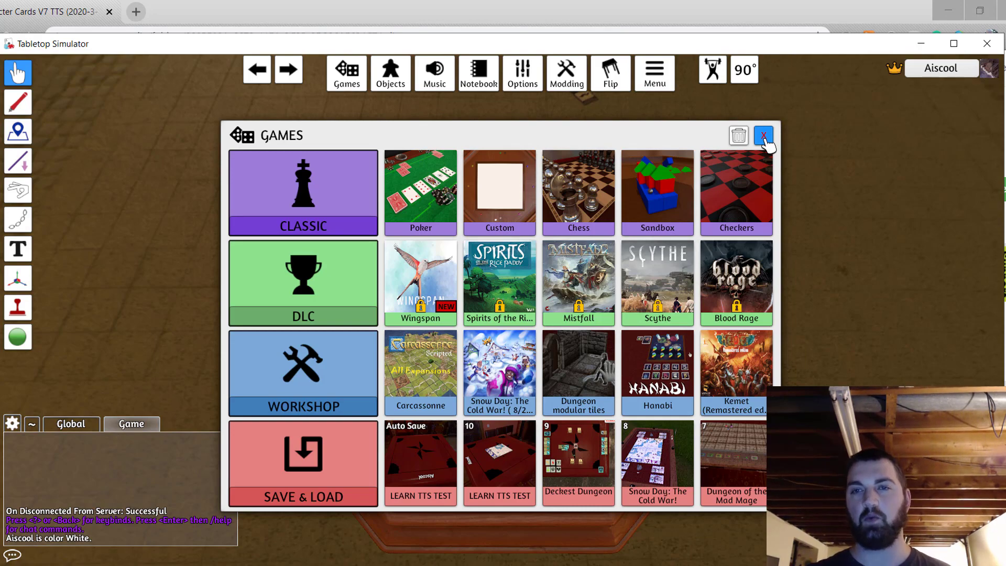
{"action": "left_click", "coordinate": [764, 136]}
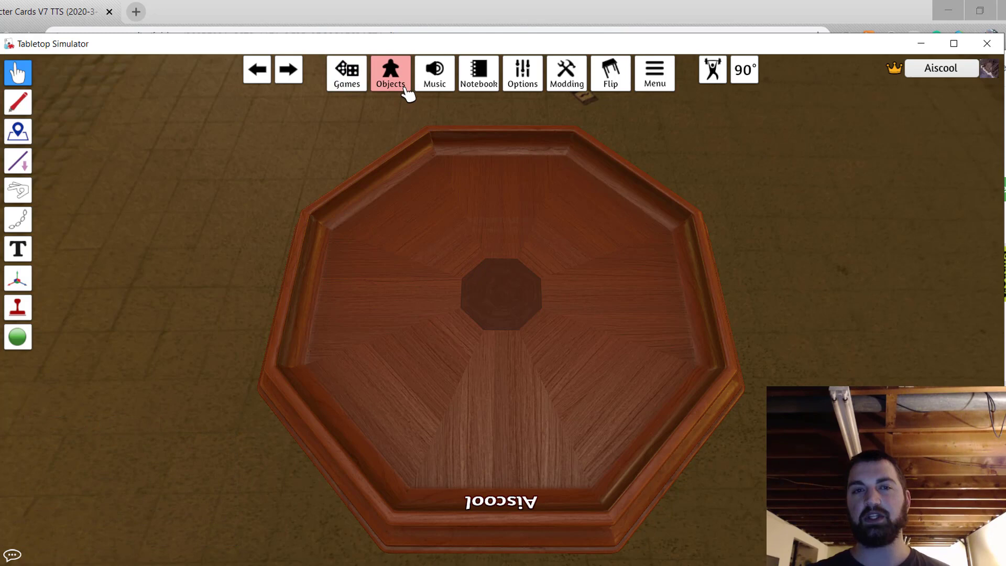
Step: Replace the octagonal table with the Square table
{"action": "mouse_move", "coordinate": [406, 90]}
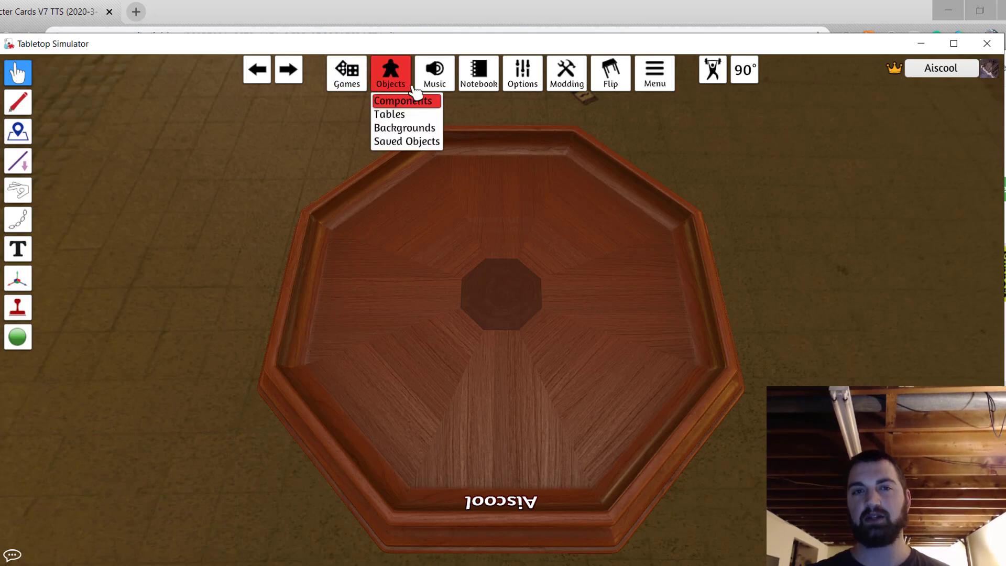
{"action": "left_click", "coordinate": [418, 113]}
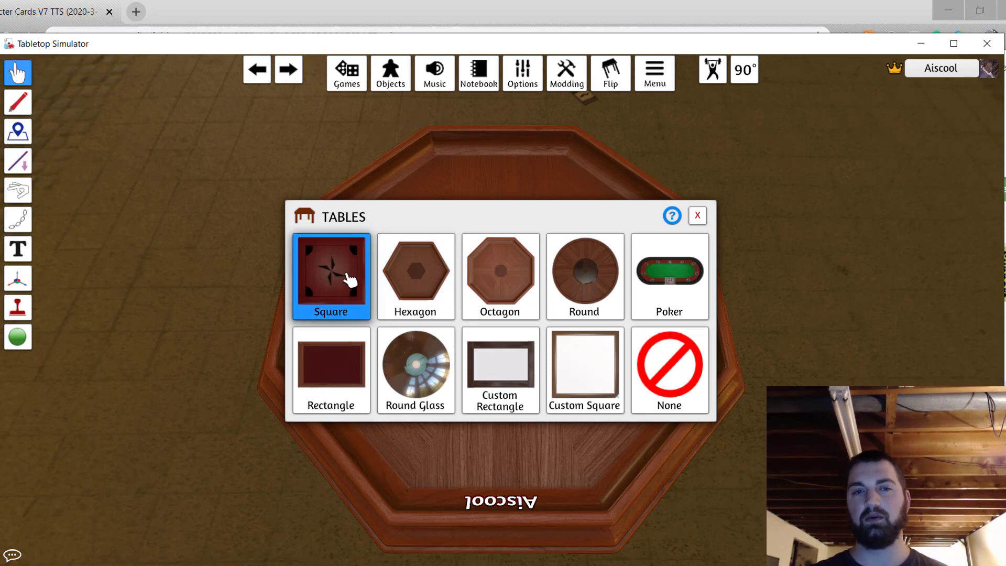
{"action": "left_click", "coordinate": [348, 278]}
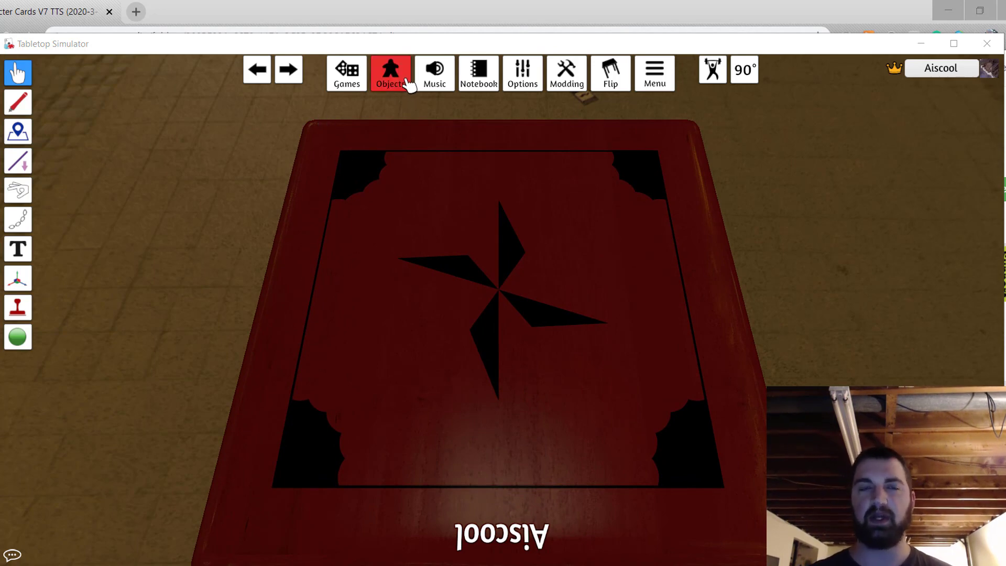
Step: Place a custom Board from the Custom components on the table
{"action": "left_click", "coordinate": [405, 84]}
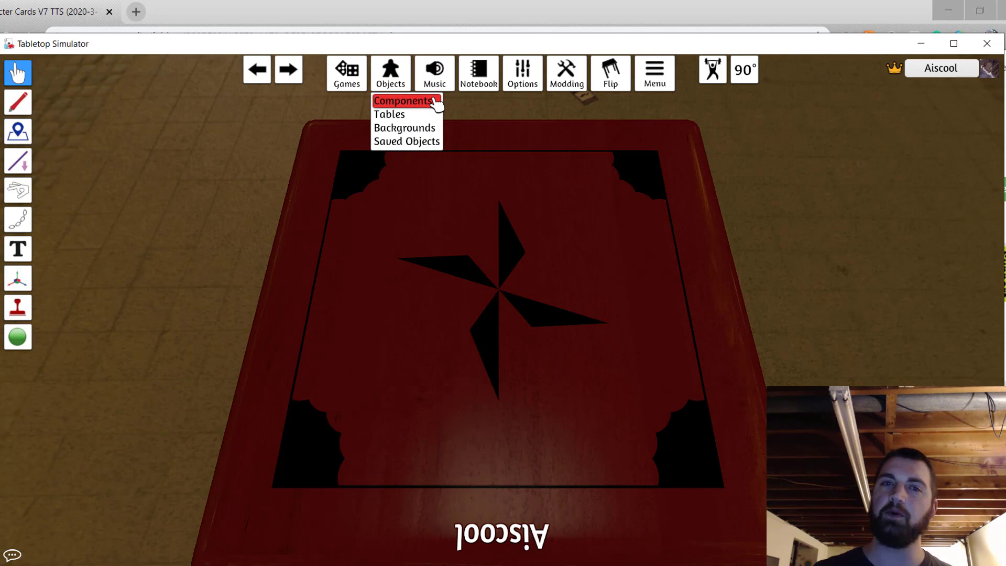
{"action": "left_click", "coordinate": [438, 101]}
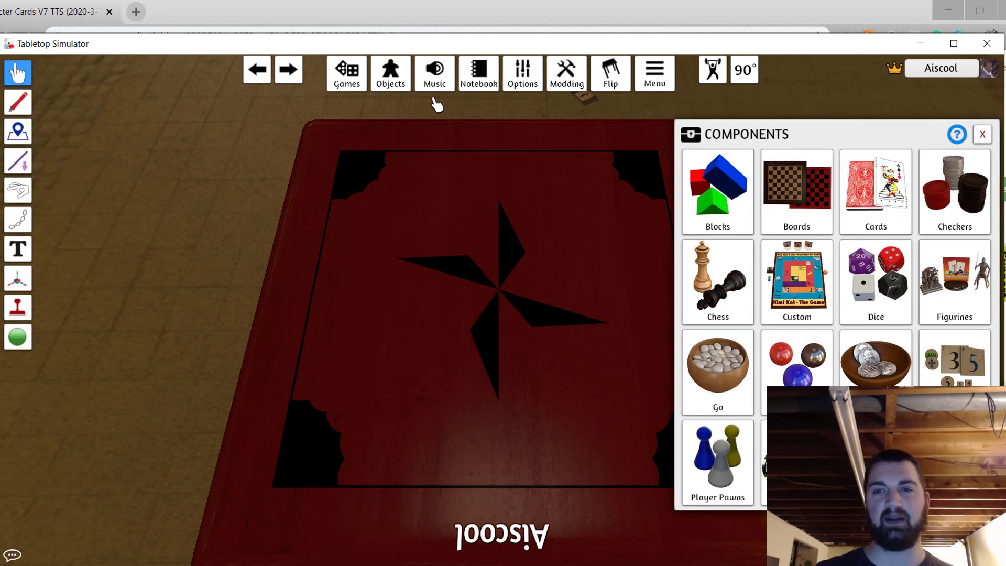
{"action": "left_click_drag", "start_coordinate": [431, 99], "coordinate": [498, 113]}
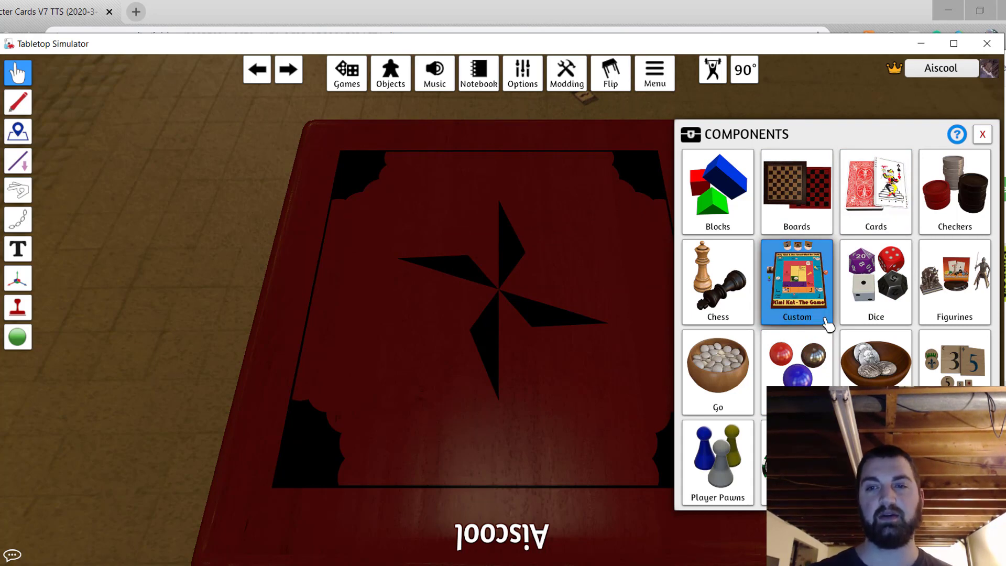
{"action": "left_click", "coordinate": [828, 323]}
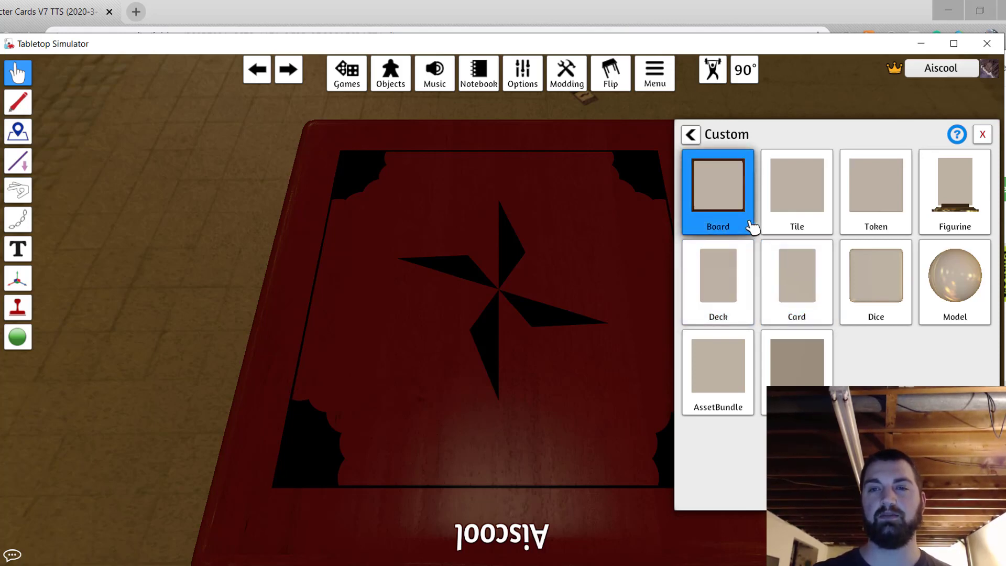
{"action": "left_click", "coordinate": [752, 226]}
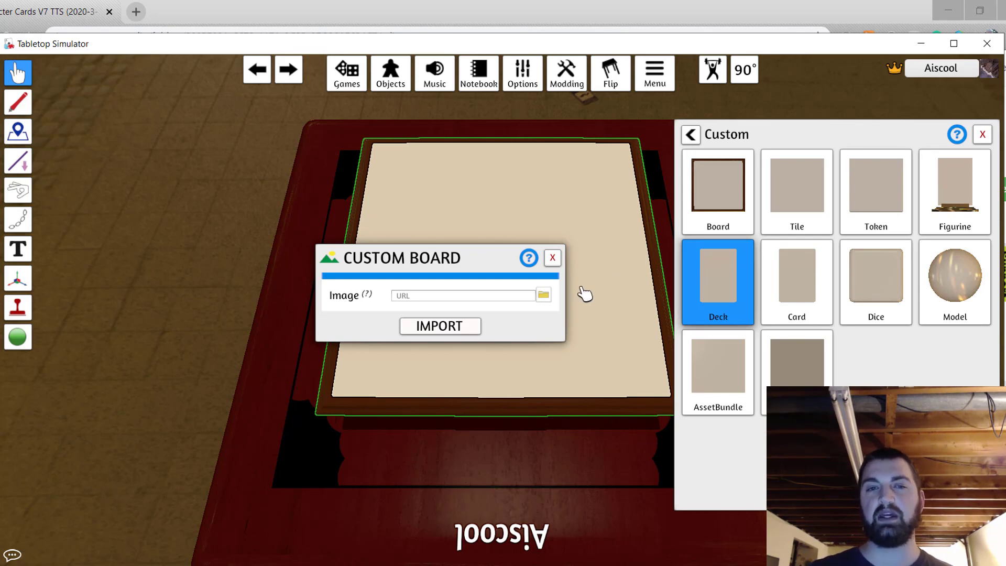
Step: Upload BlueB.png to the Steam Cloud root folder and import it as the custom board's image
{"action": "left_click", "coordinate": [502, 295]}
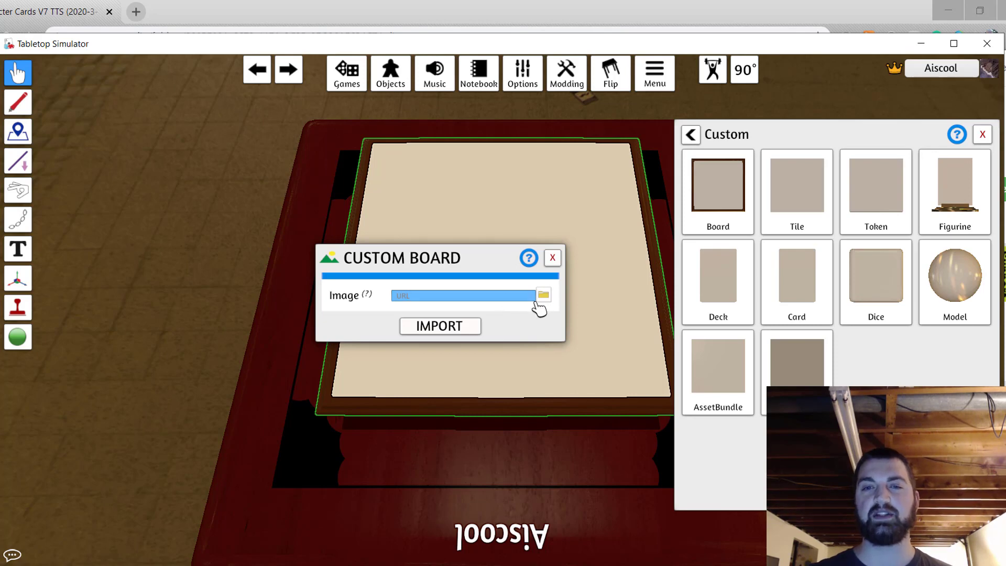
{"action": "left_click", "coordinate": [544, 298]}
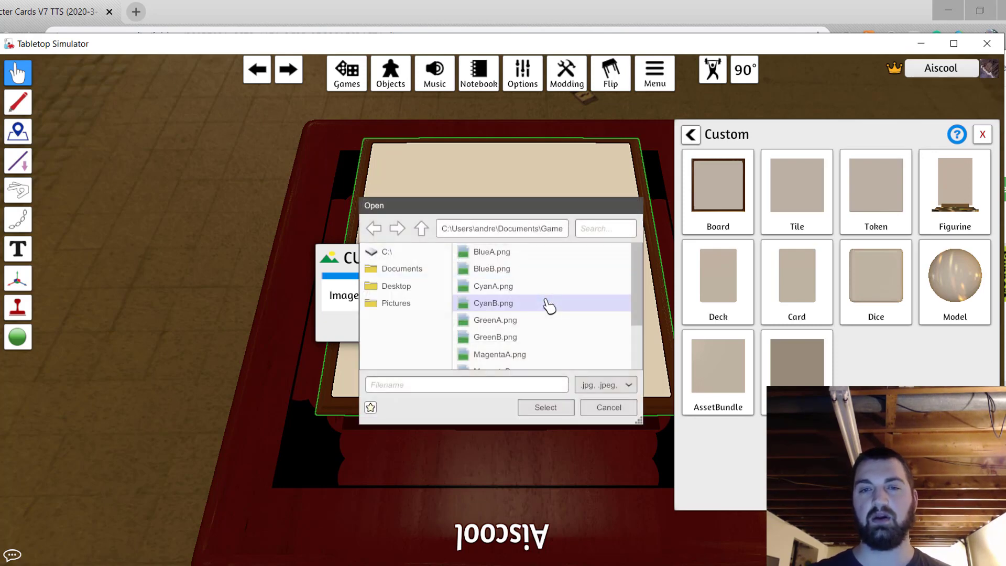
{"action": "left_click", "coordinate": [527, 269]}
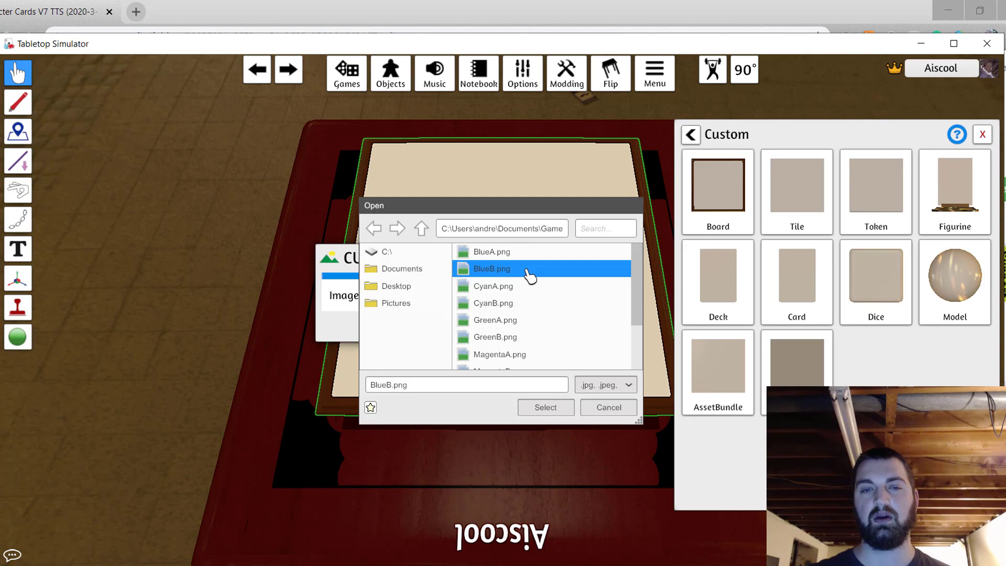
{"action": "left_click", "coordinate": [551, 409]}
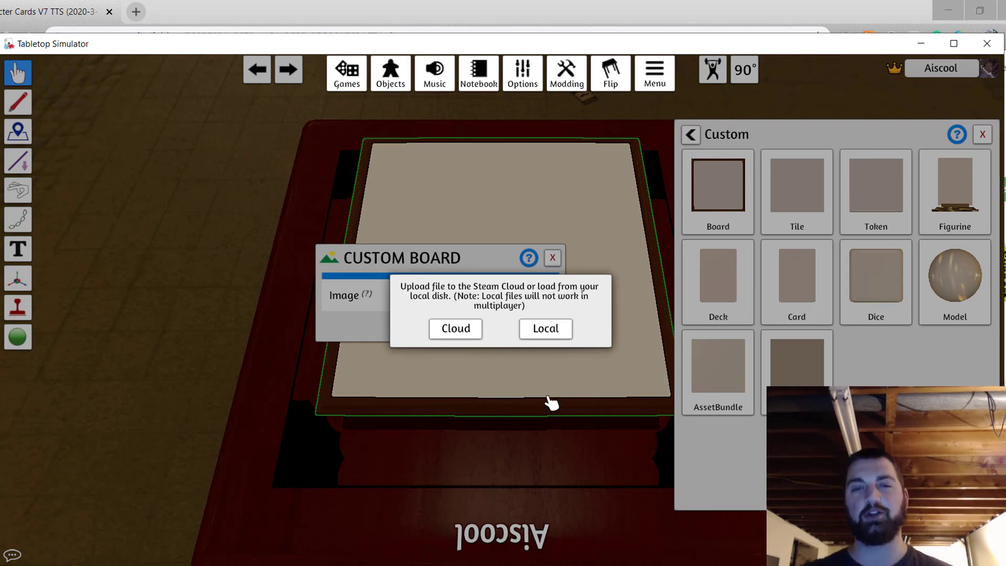
{"action": "left_click", "coordinate": [468, 331]}
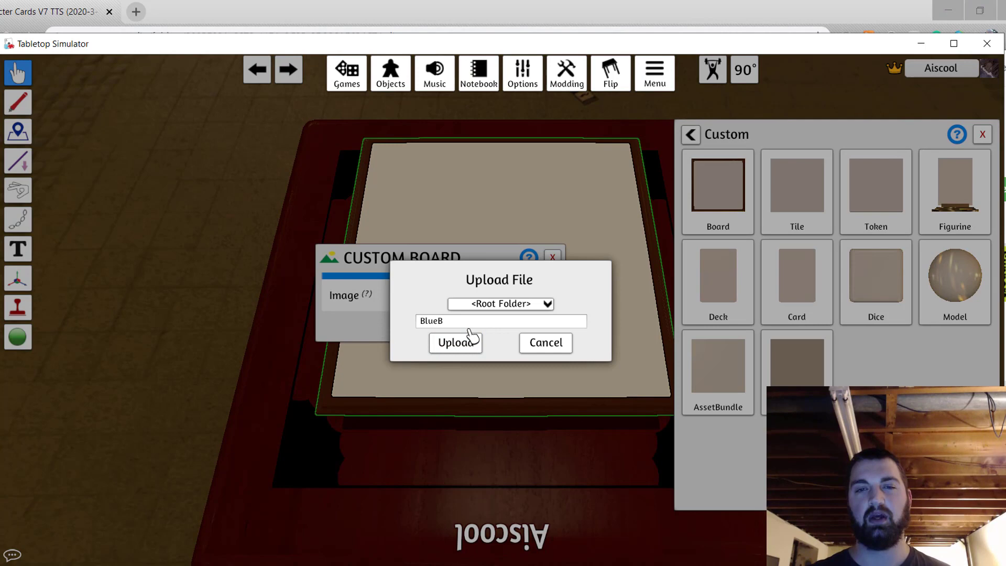
{"action": "left_click", "coordinate": [473, 342]}
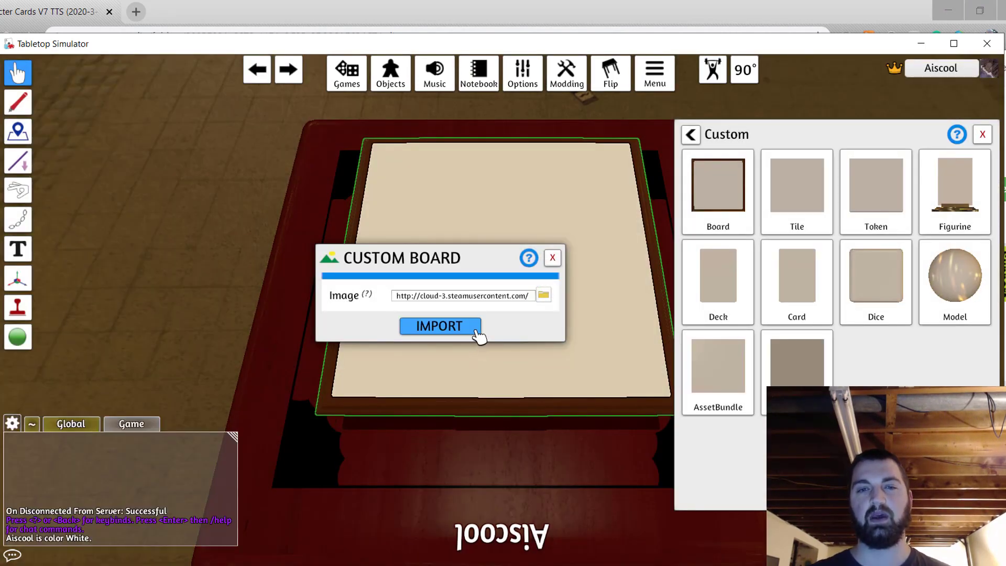
{"action": "left_click", "coordinate": [477, 330]}
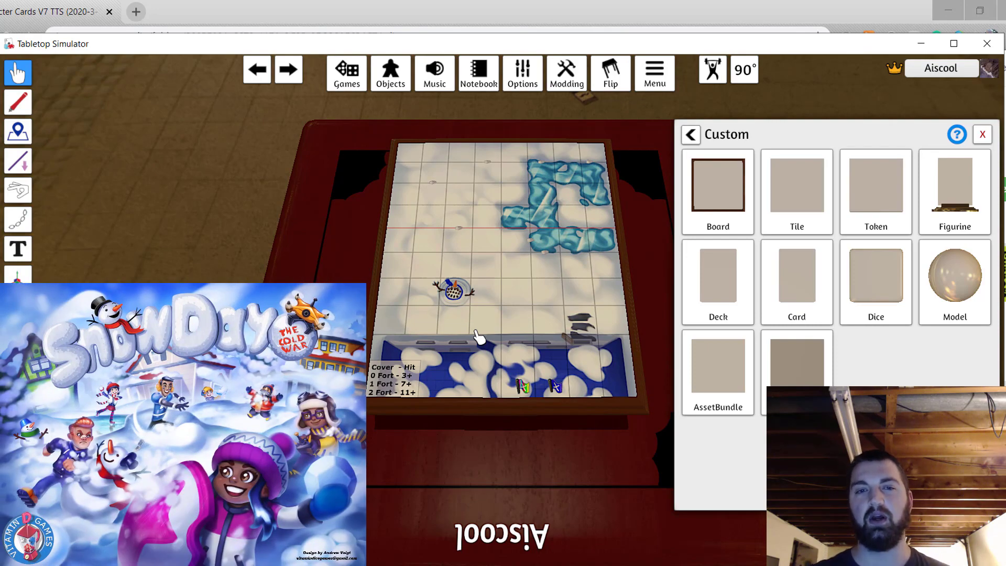
Step: Unlock the snow-themed board by turning off its Lock toggle
{"action": "scroll", "coordinate": [478, 338], "scroll_direction": "down", "scroll_amount": 3}
{"action": "scroll", "coordinate": [478, 338], "scroll_direction": "up", "scroll_amount": 10}
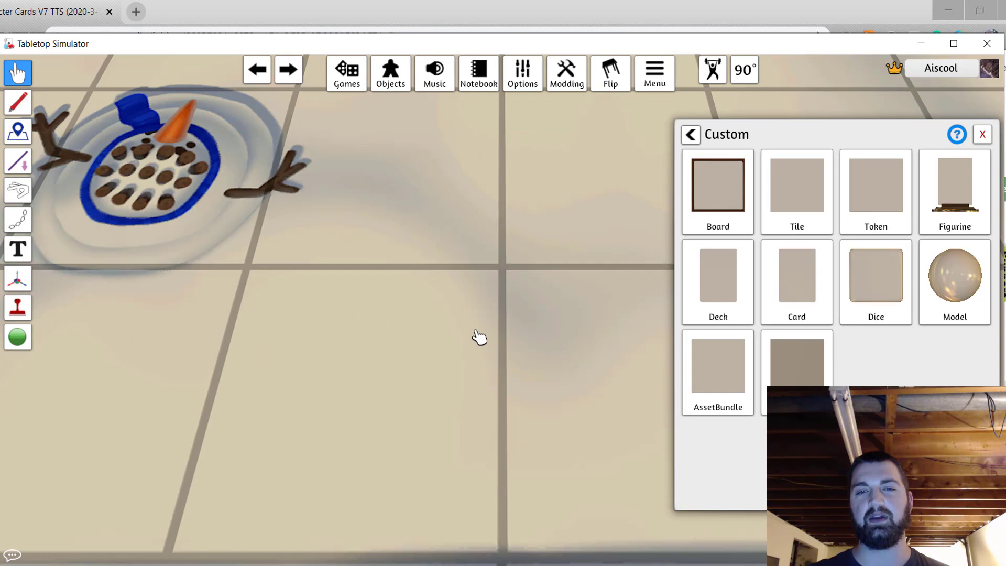
{"action": "scroll", "coordinate": [478, 338], "scroll_direction": "down", "scroll_amount": 8}
{"action": "scroll", "coordinate": [479, 338], "scroll_direction": "up", "scroll_amount": 4}
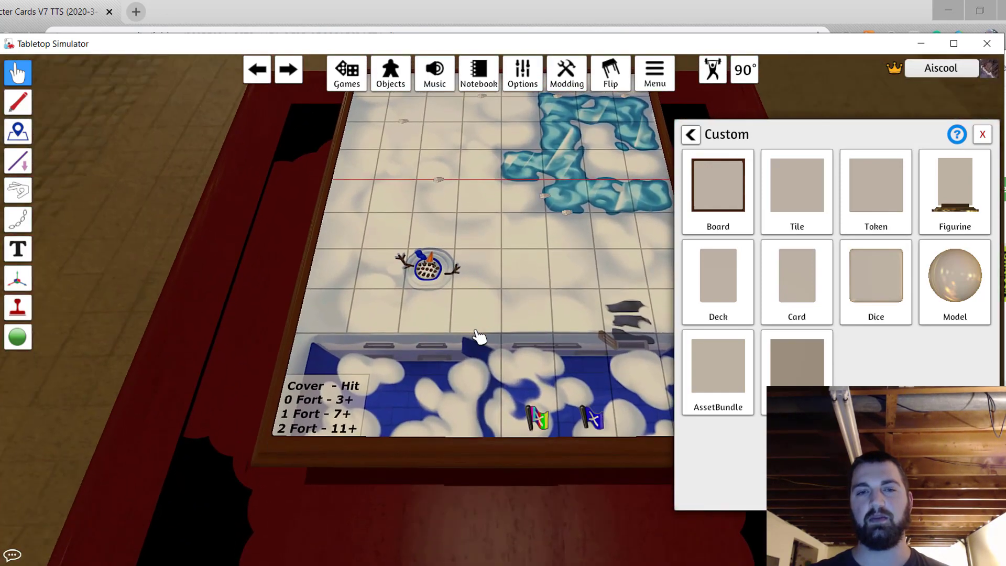
{"action": "key", "text": "space"}
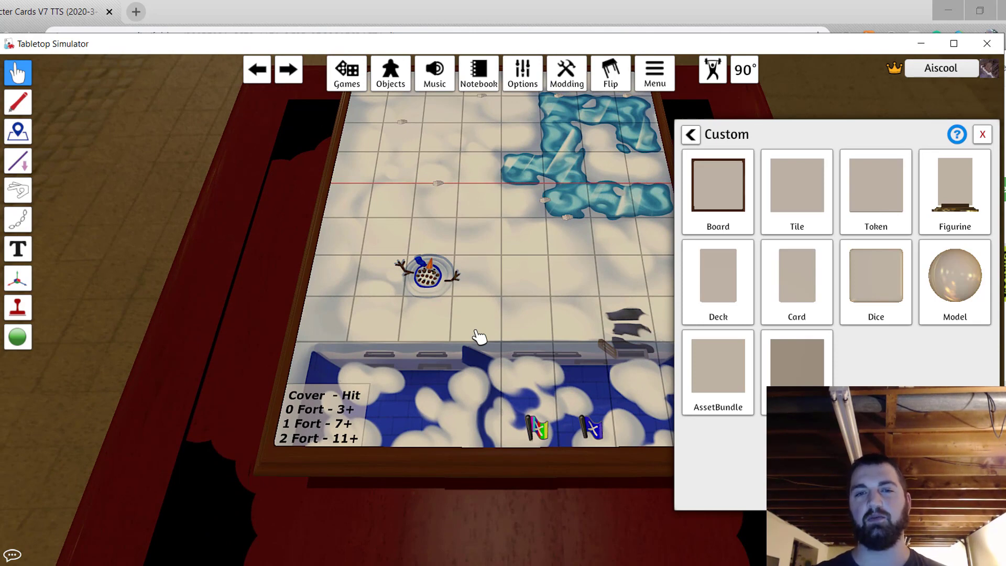
{"action": "right_click", "coordinate": [479, 337]}
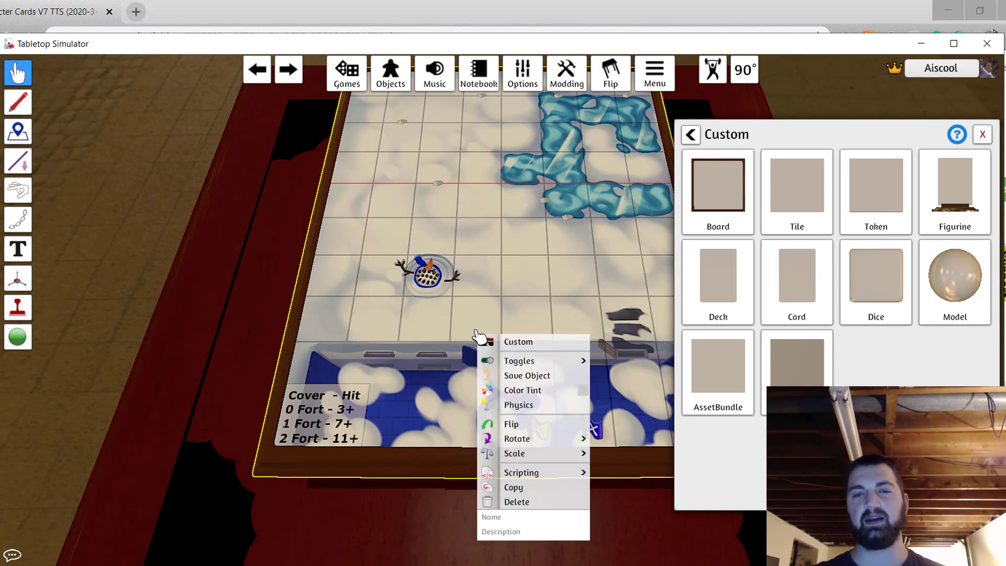
{"action": "mouse_move", "coordinate": [572, 365]}
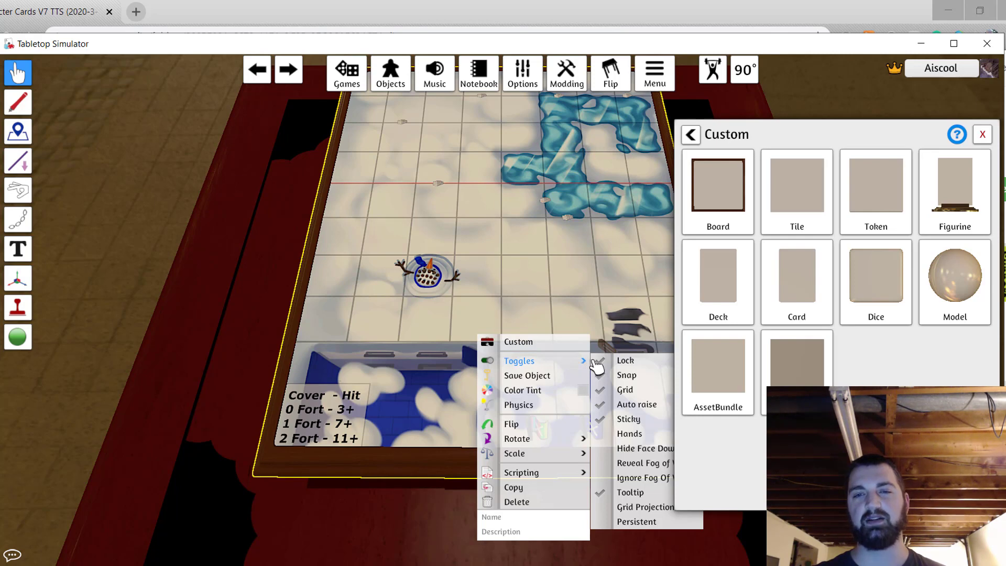
{"action": "left_click", "coordinate": [624, 361]}
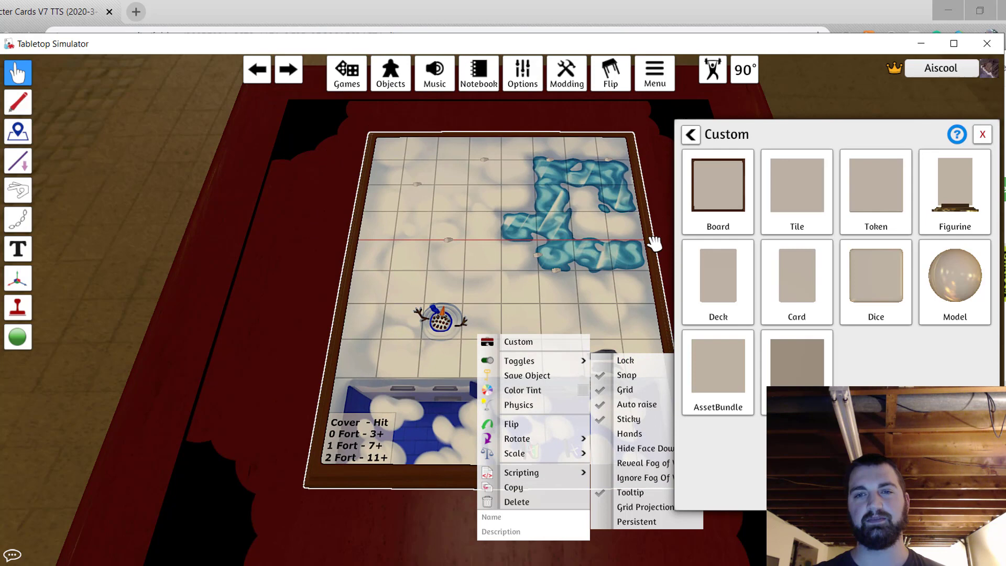
{"action": "left_click", "coordinate": [654, 230]}
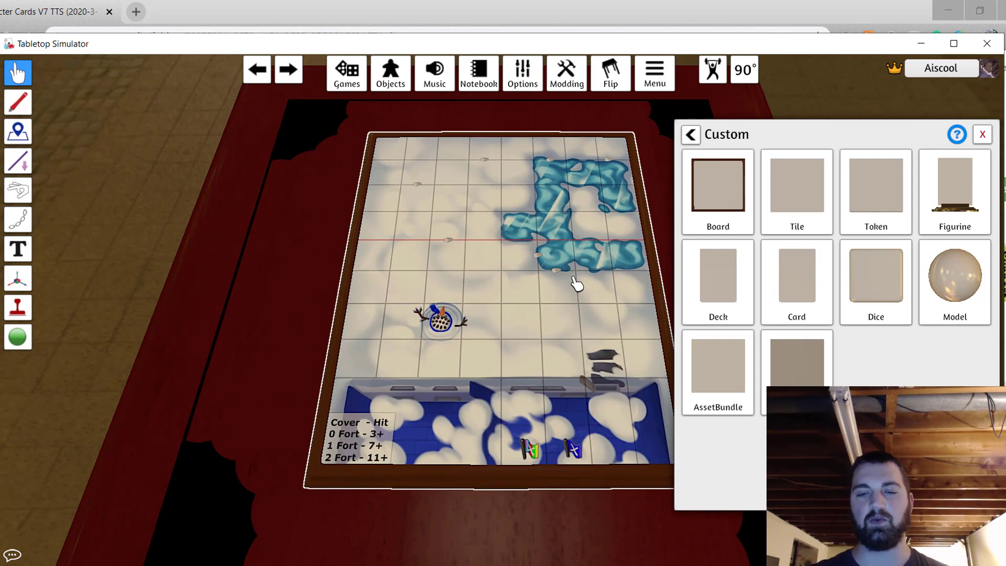
Step: Scale the unlocked board down so it takes up less of the table's centre
{"action": "scroll", "coordinate": [577, 283], "scroll_direction": "down", "scroll_amount": 6}
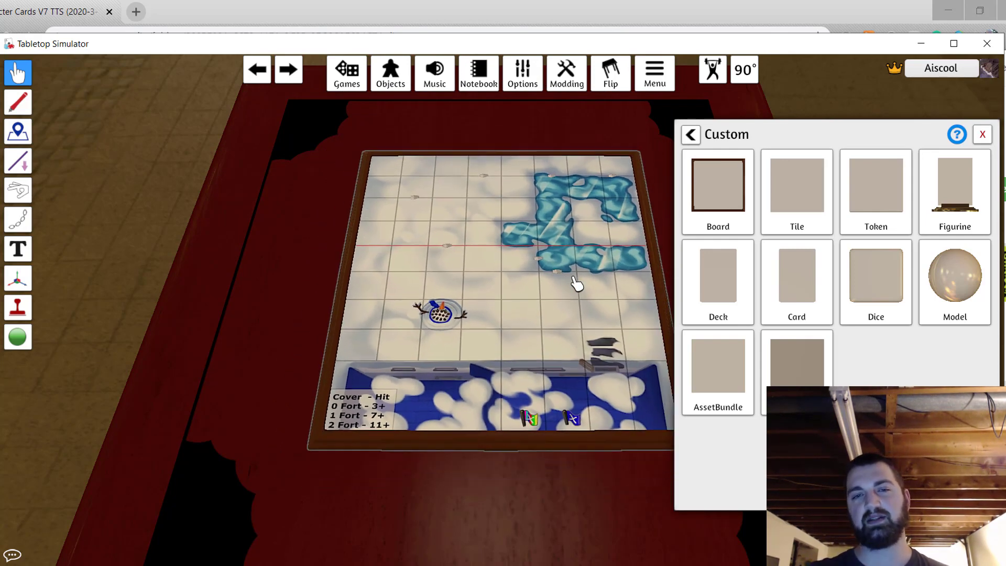
{"action": "scroll", "coordinate": [577, 283], "scroll_direction": "up", "scroll_amount": 5}
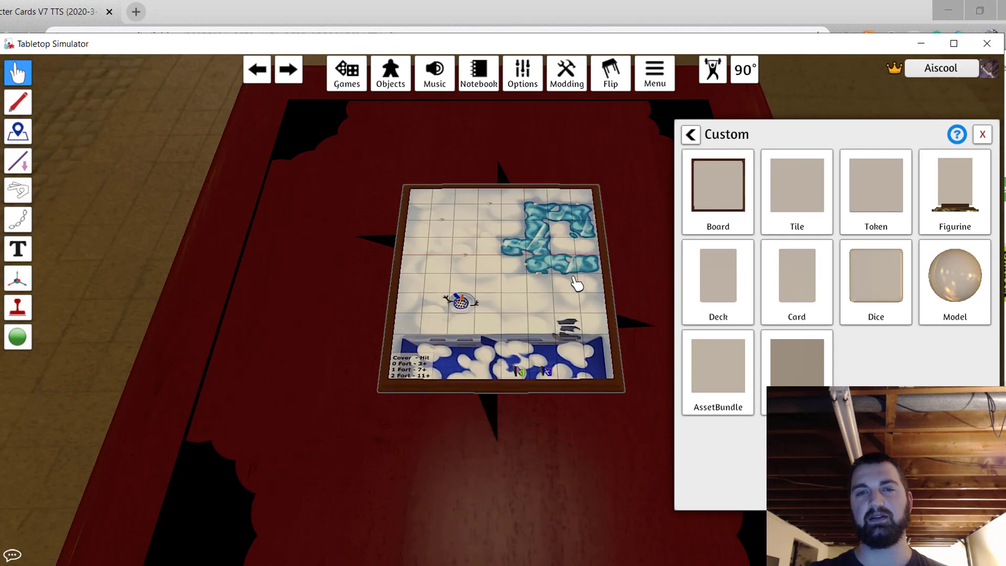
{"action": "scroll", "coordinate": [576, 284], "scroll_direction": "down", "scroll_amount": 2}
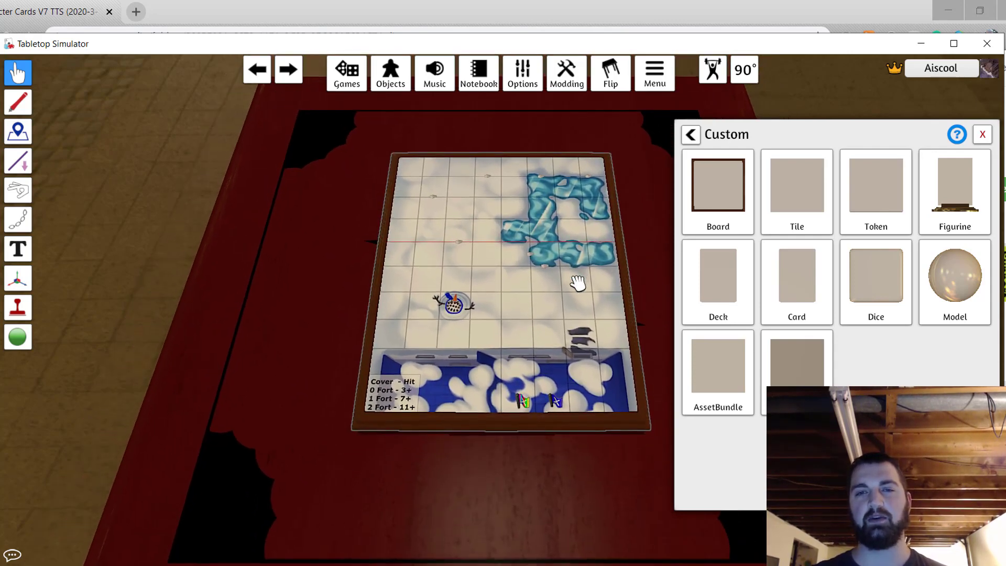
{"action": "right_click_drag", "start_coordinate": [577, 284], "coordinate": [577, 283]}
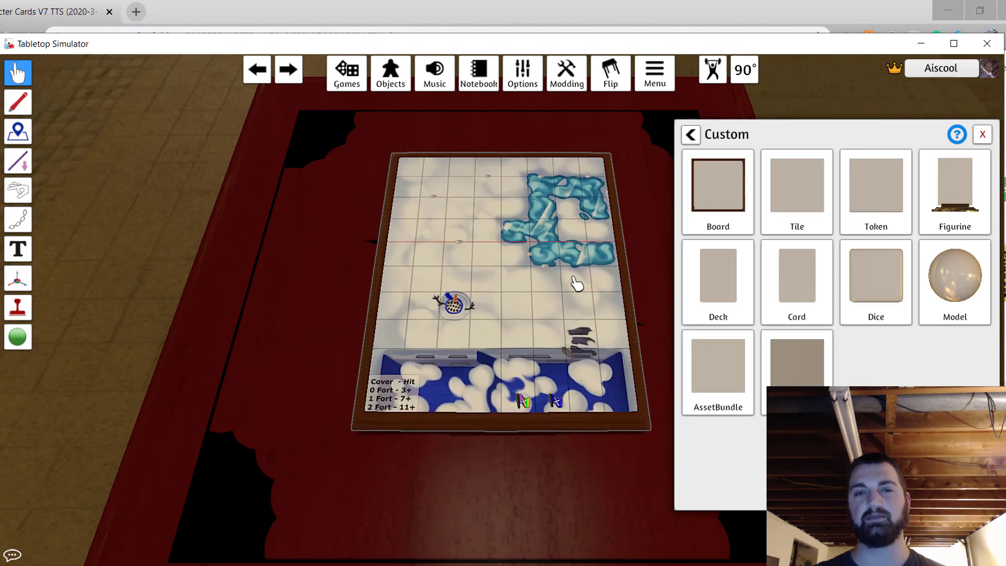
{"action": "scroll", "coordinate": [578, 283], "scroll_direction": "down", "scroll_amount": 1}
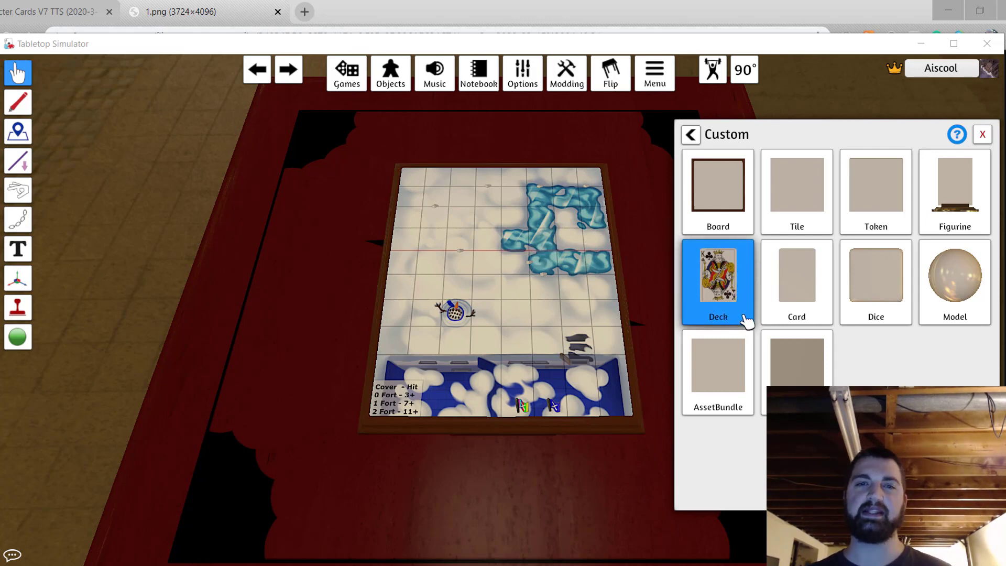
Step: Add a custom Deck and set its Face to the image link of the first 1.png sheet in Component Studio's Character Cards V7 TTS folder
{"action": "left_click", "coordinate": [747, 321]}
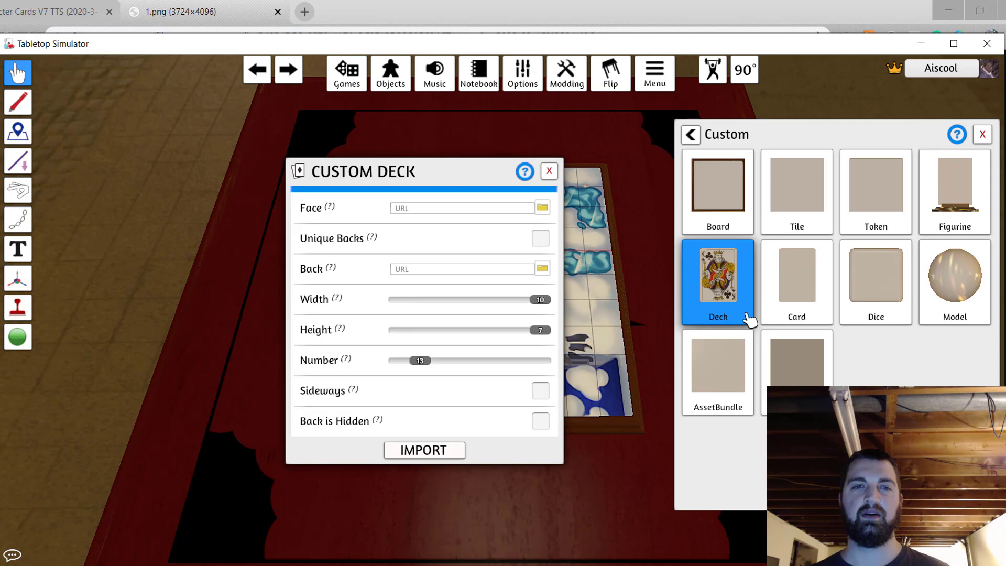
{"action": "left_click", "coordinate": [488, 212]}
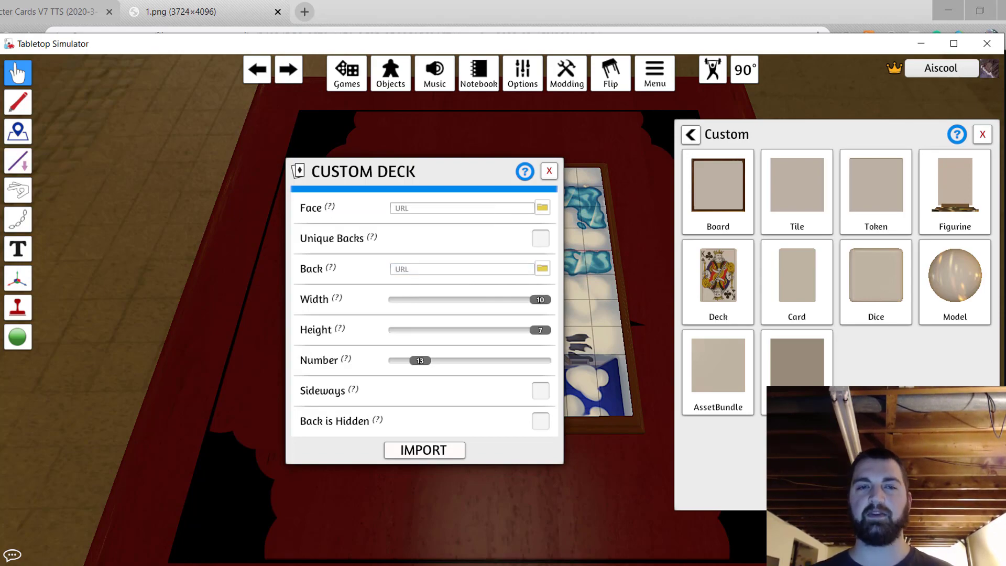
{"action": "key", "text": "alt+Tab"}
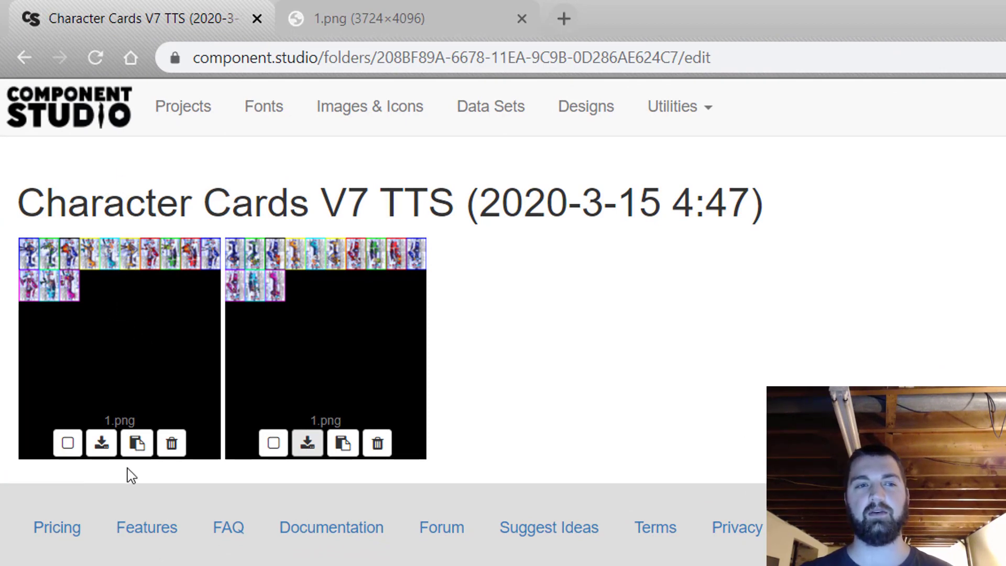
{"action": "left_click", "coordinate": [136, 451]}
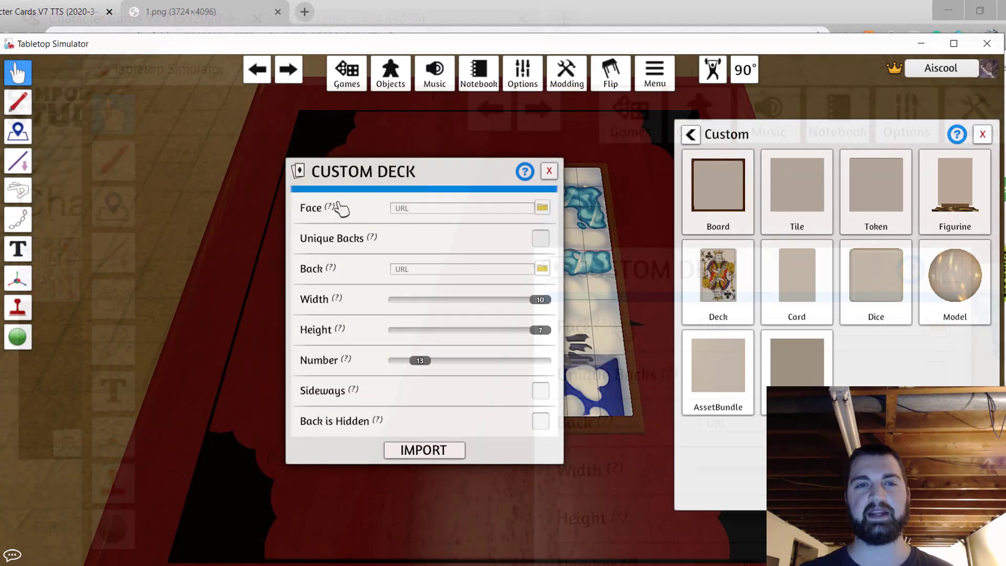
{"action": "left_click", "coordinate": [416, 212]}
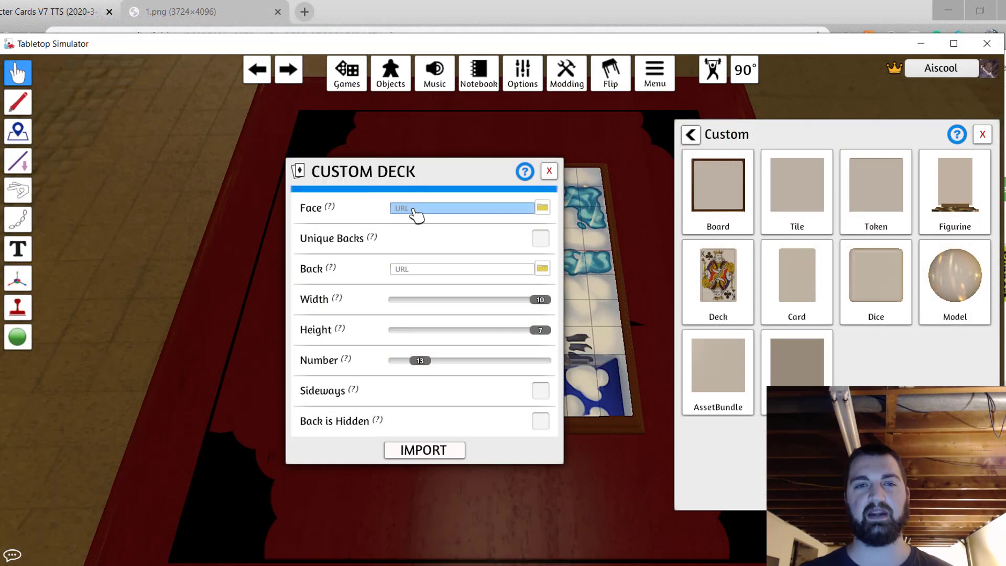
{"action": "key", "text": "ctrl+v"}
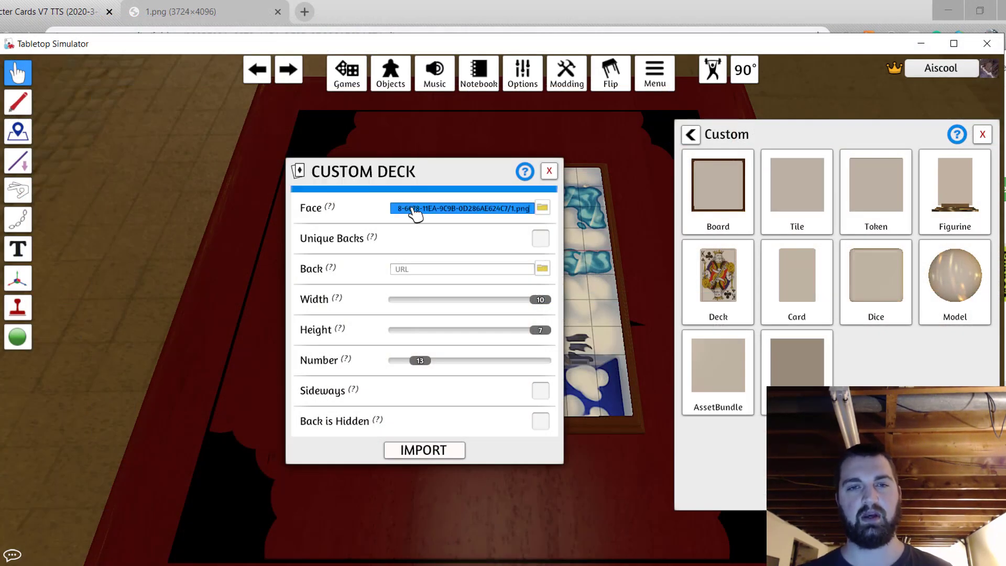
{"action": "left_click", "coordinate": [415, 240]}
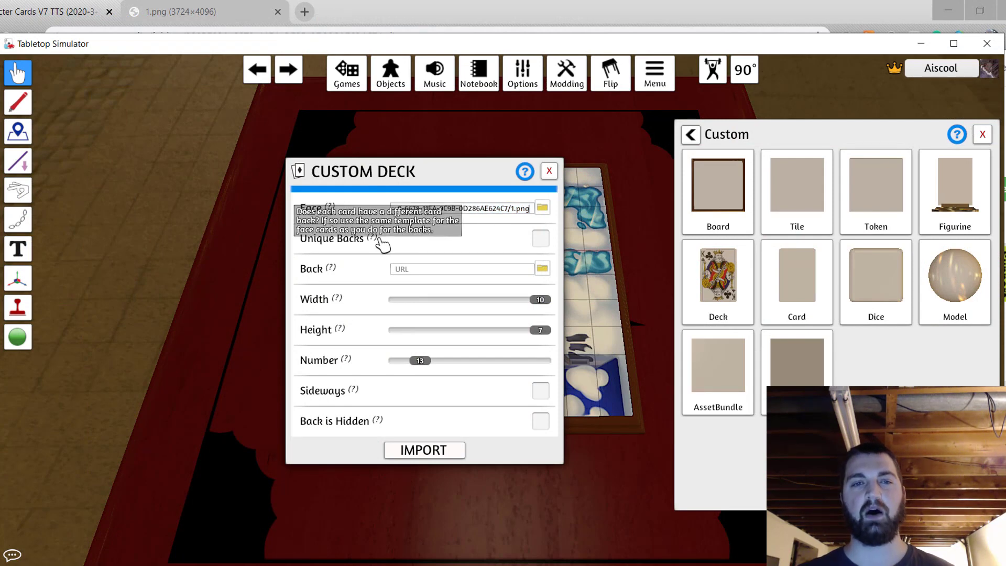
Step: Enable Unique Backs and set the deck's Back to the Component Studio image link of the second 1.png card sheet
{"action": "left_click", "coordinate": [544, 244]}
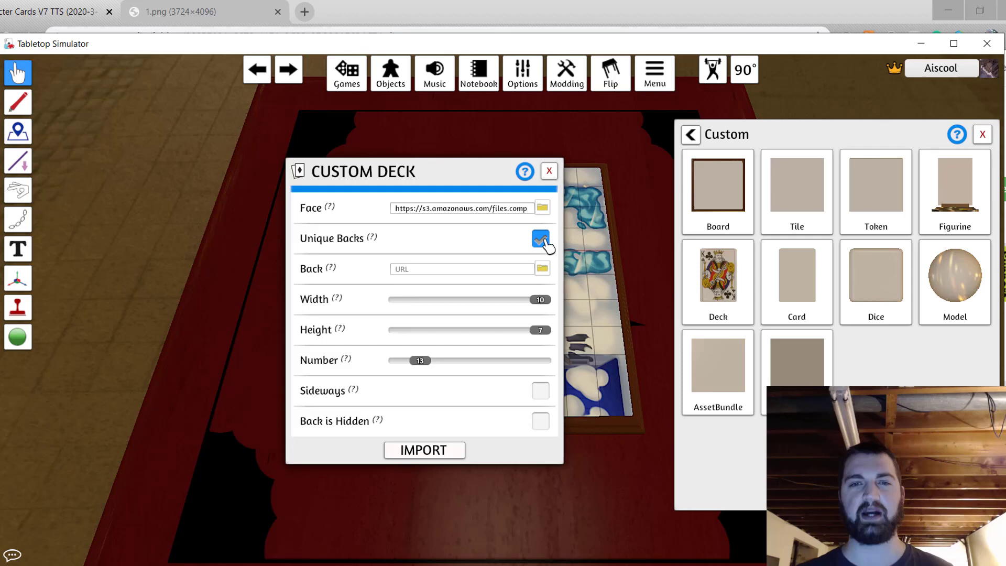
{"action": "key", "text": "alt+Tab"}
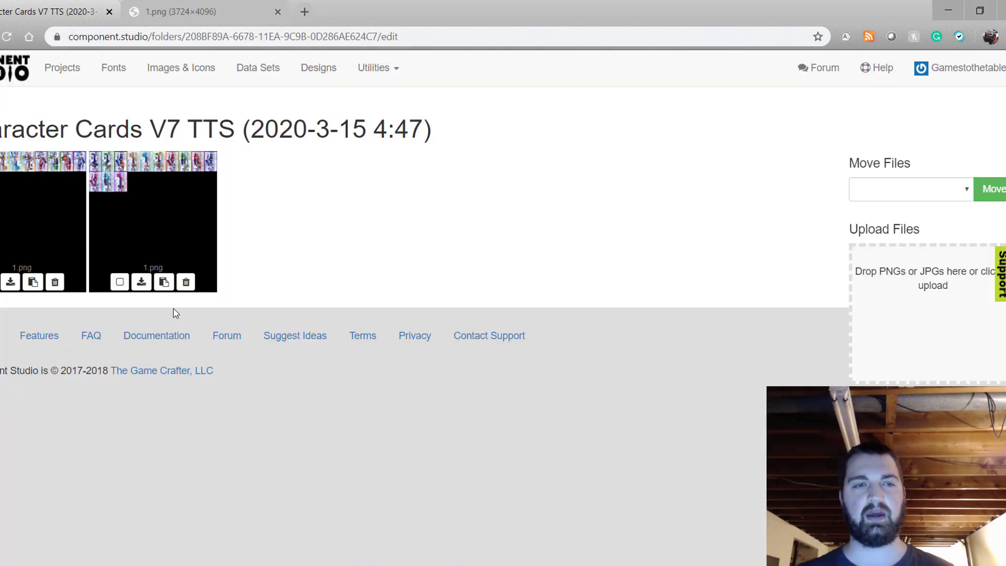
{"action": "key", "text": "alt+Tab"}
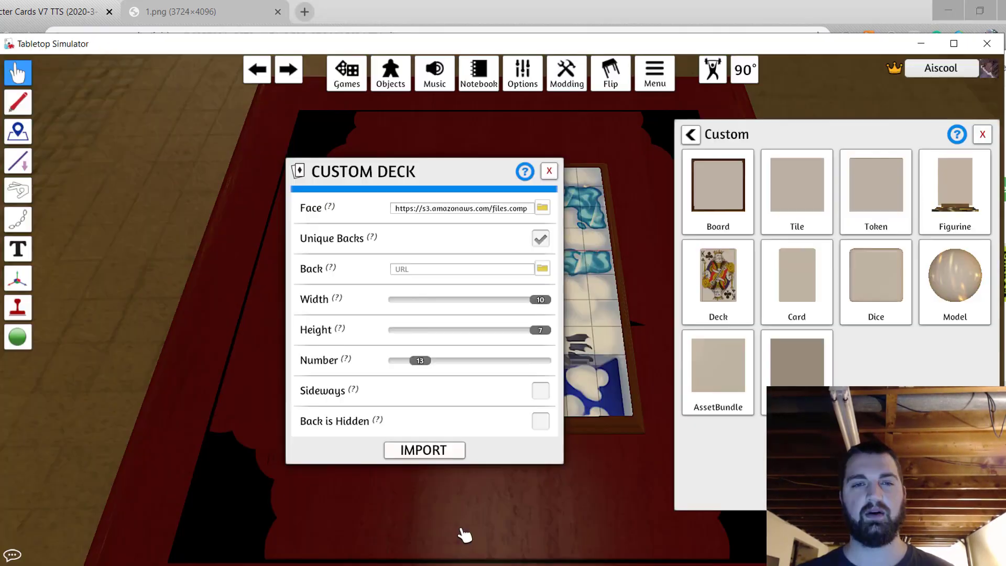
{"action": "left_click", "coordinate": [425, 270]}
{"action": "key", "text": "ctrl+v"}
{"action": "left_click", "coordinate": [420, 243]}
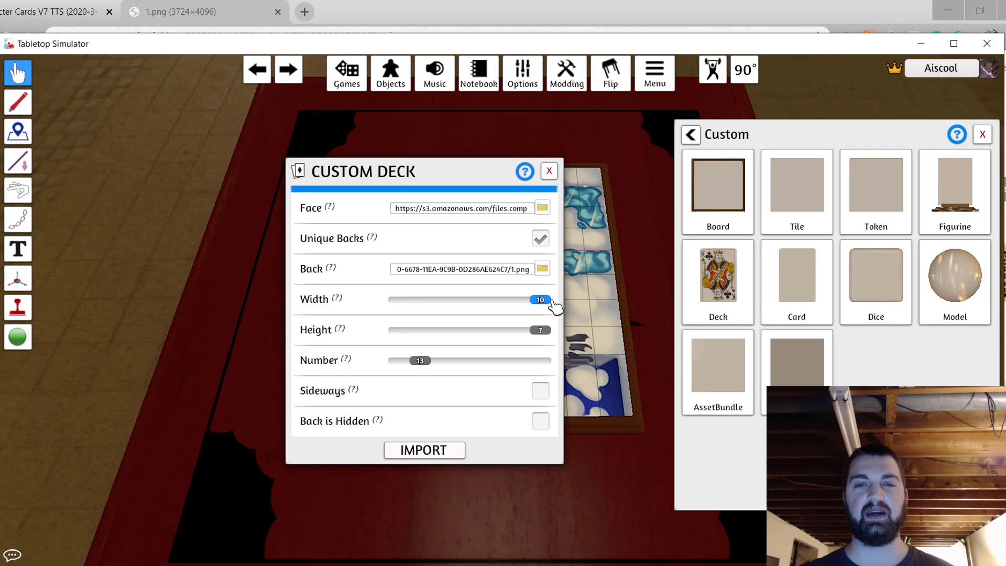
Step: Check the card sheet's layout and orientation in the browser, enable Sideways for the custom deck and import it
{"action": "left_click", "coordinate": [195, 15]}
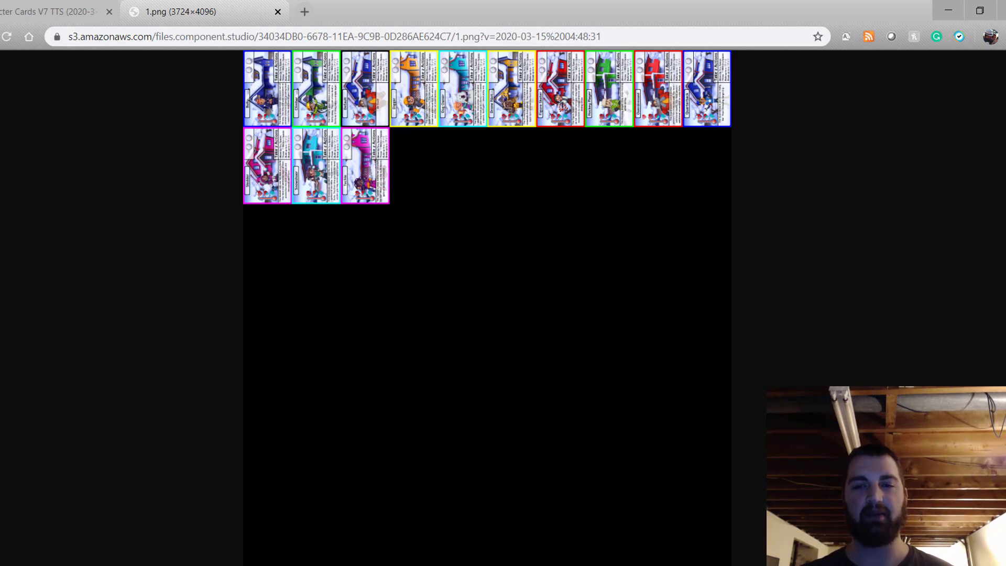
{"action": "key", "text": "alt+Tab"}
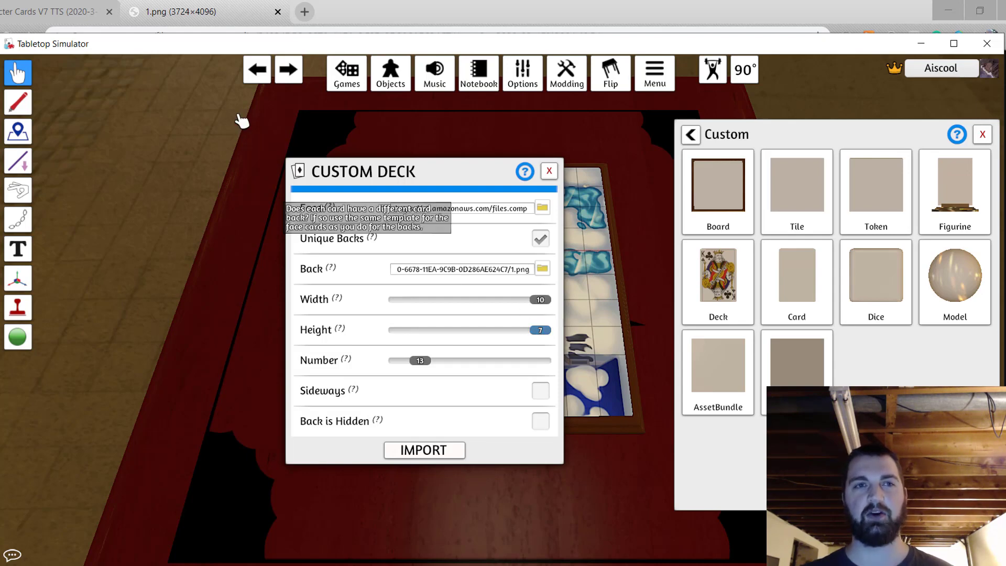
{"action": "key", "text": "alt+Tab"}
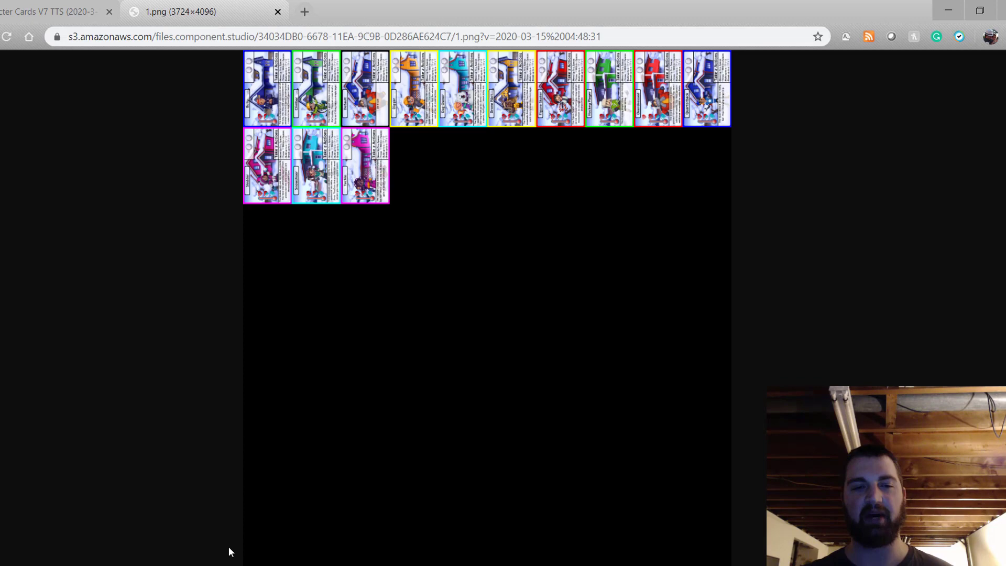
{"action": "key", "text": "alt+Tab"}
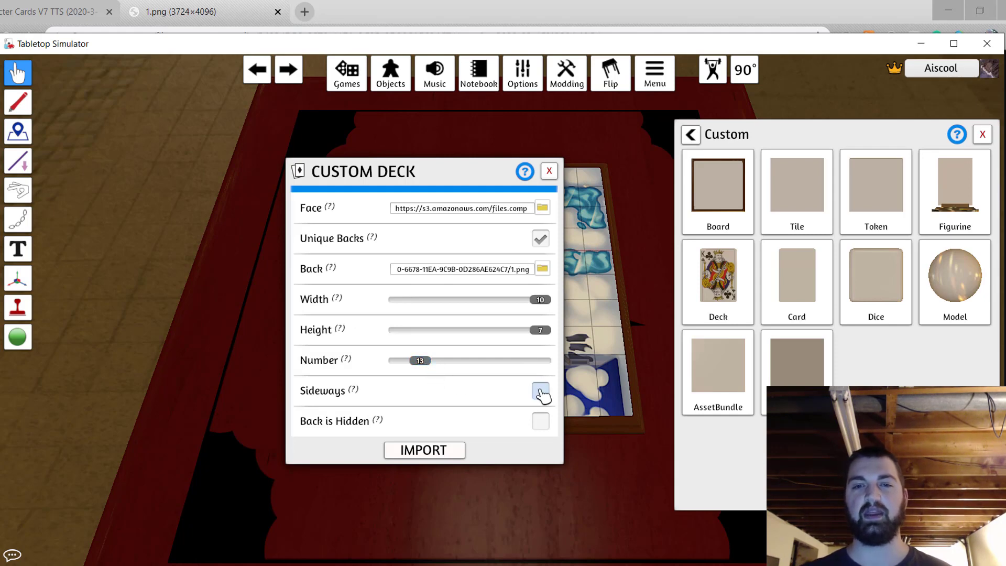
{"action": "left_click", "coordinate": [541, 391]}
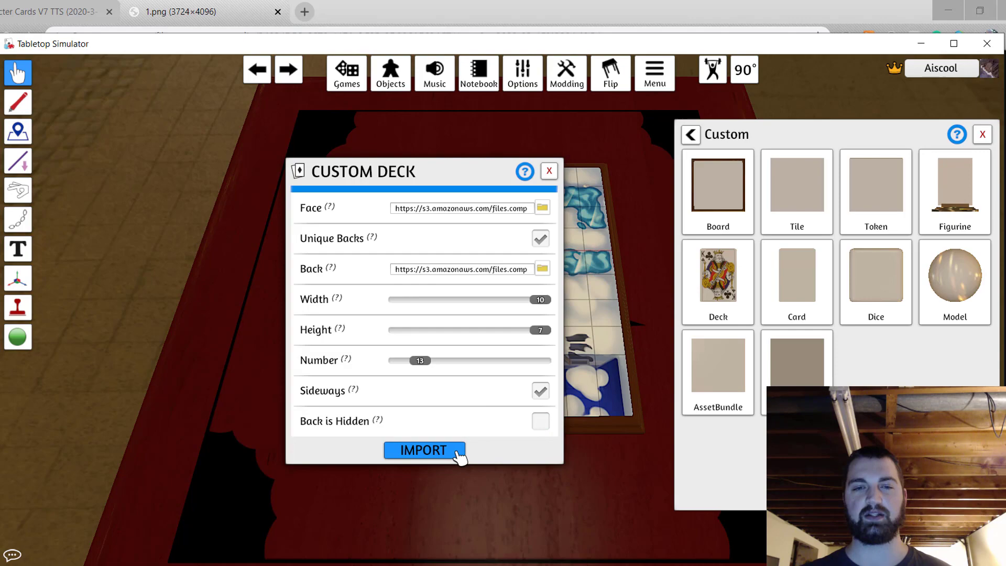
{"action": "left_click", "coordinate": [423, 451]}
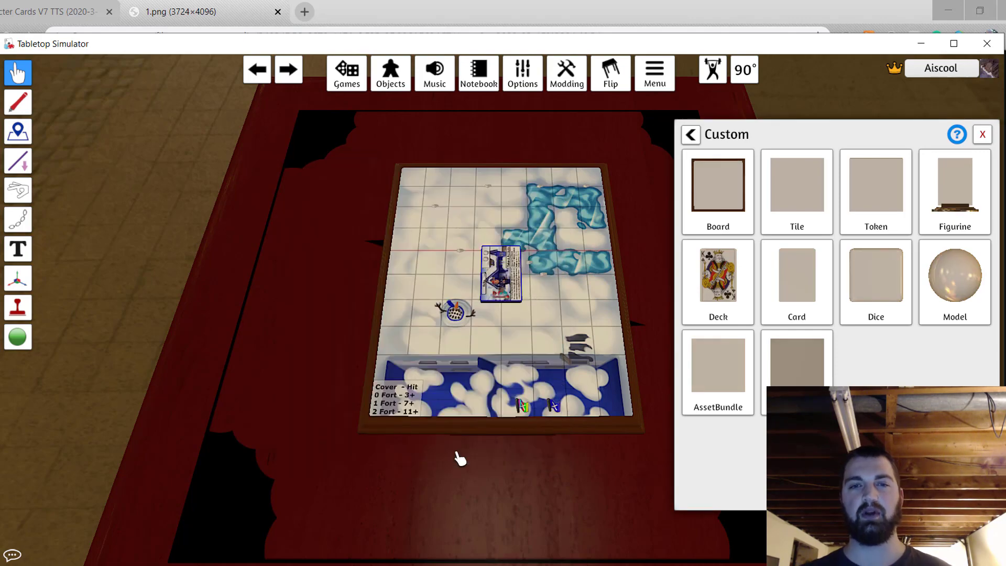
Step: Inspect the imported character deck up close and spread its cards out individually across the snow board
{"action": "right_click_drag", "start_coordinate": [537, 309], "coordinate": [531, 362]}
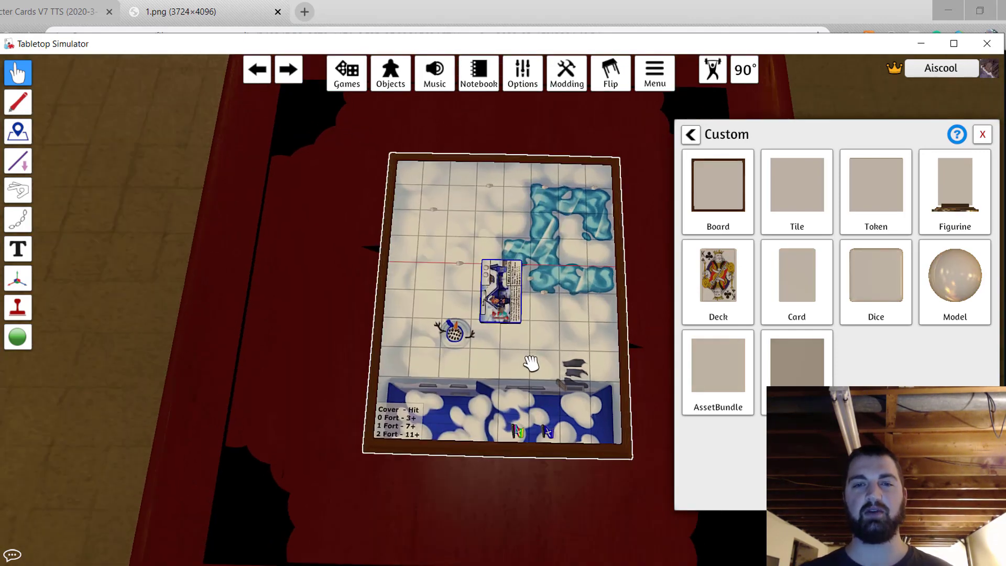
{"action": "scroll", "coordinate": [532, 328], "scroll_direction": "up", "scroll_amount": 10}
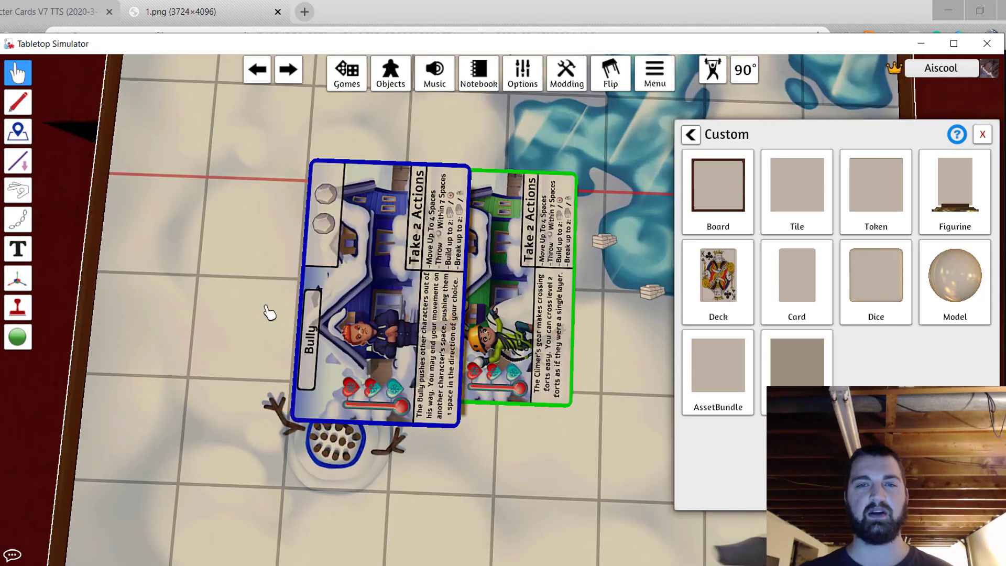
{"action": "scroll", "coordinate": [269, 313], "scroll_direction": "down", "scroll_amount": 5}
{"action": "scroll", "coordinate": [376, 343], "scroll_direction": "down", "scroll_amount": 4}
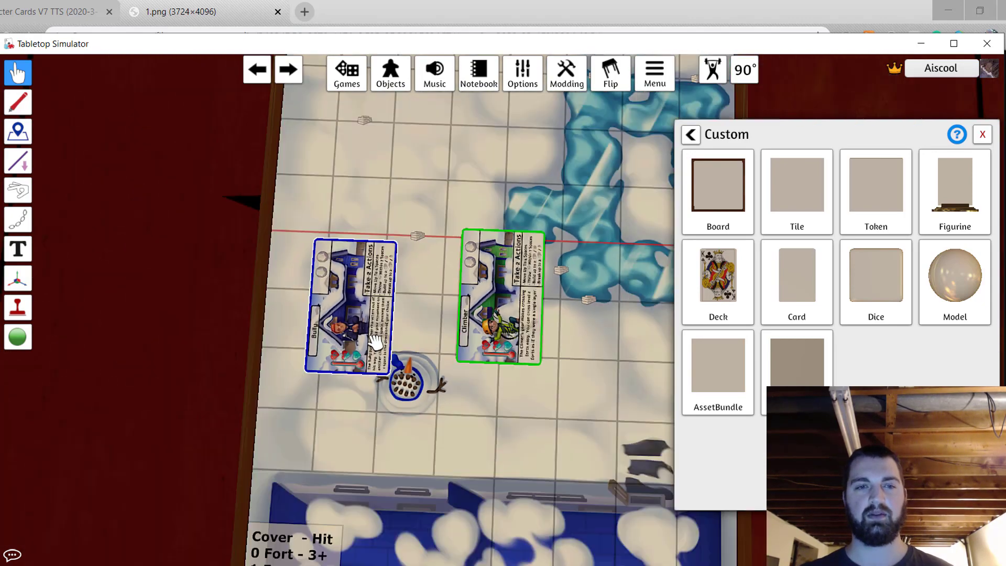
{"action": "scroll", "coordinate": [375, 343], "scroll_direction": "down", "scroll_amount": 5}
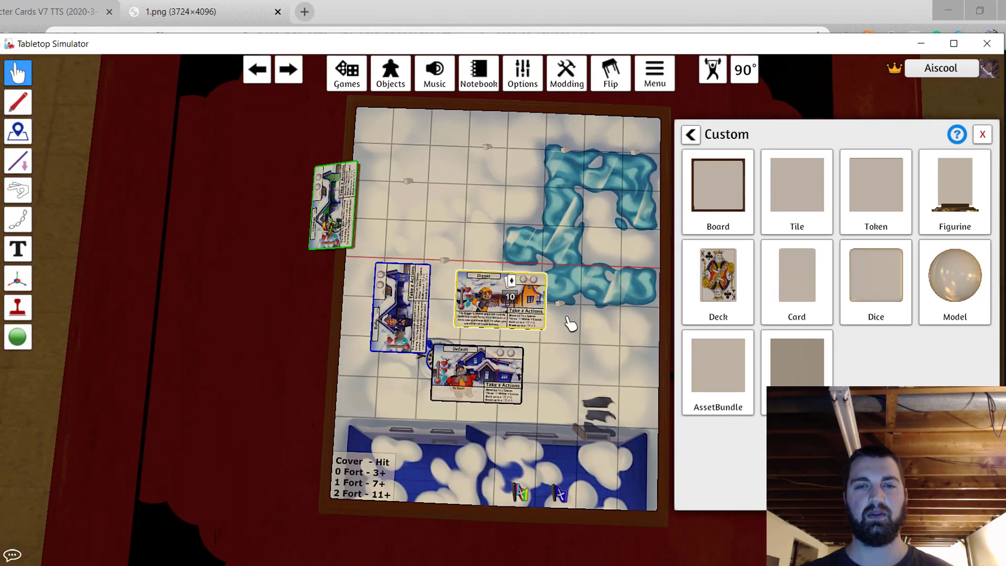
{"action": "scroll", "coordinate": [534, 407], "scroll_direction": "down", "scroll_amount": 1}
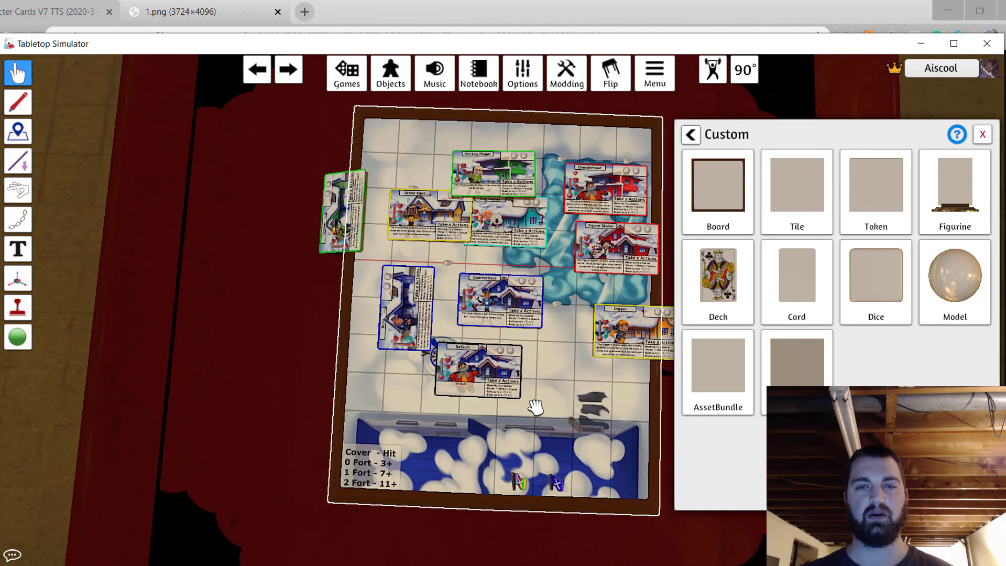
{"action": "scroll", "coordinate": [535, 407], "scroll_direction": "down", "scroll_amount": 1}
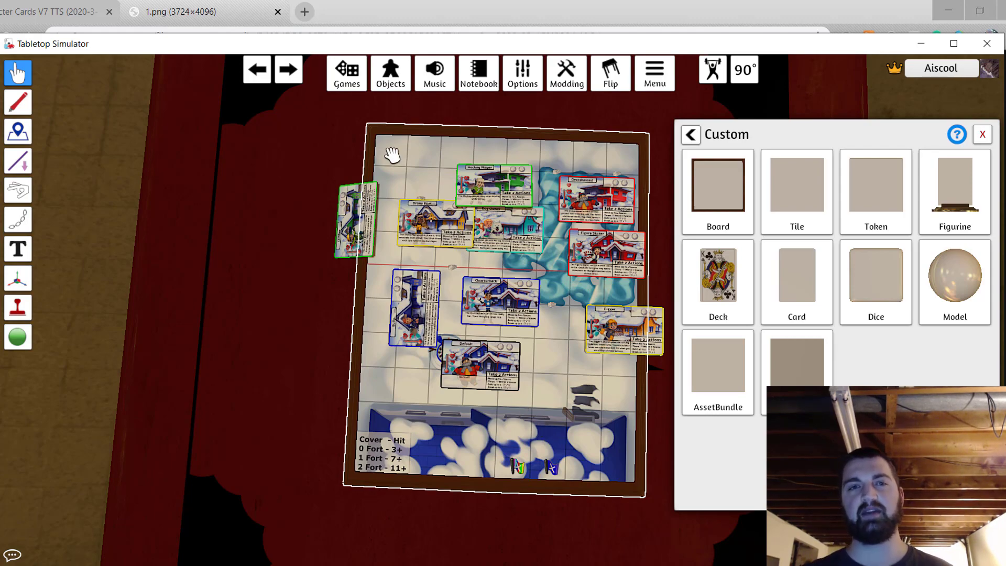
Step: Save the current table as a new save file named "Leart Tabletop" in the root folder
{"action": "left_click", "coordinate": [363, 90]}
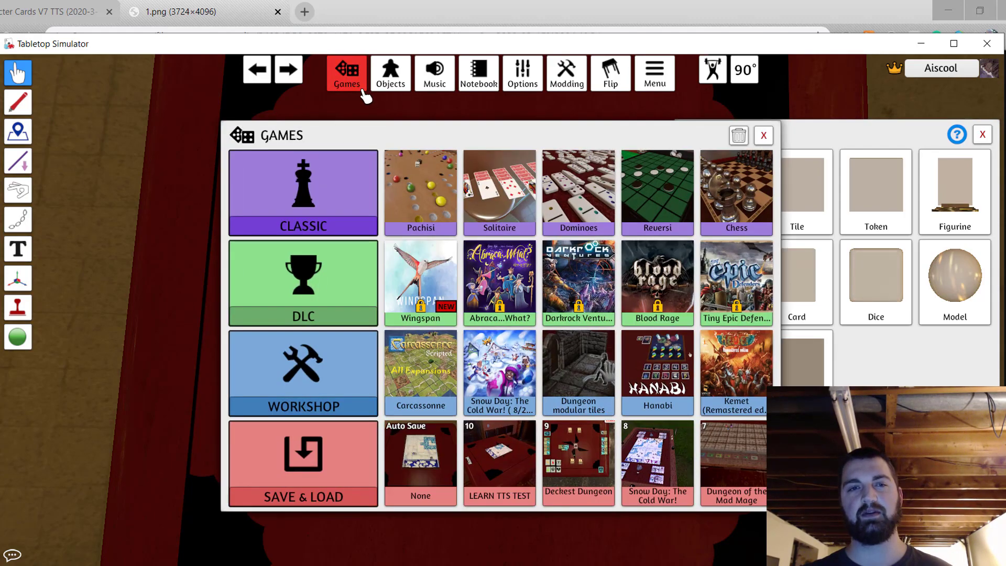
{"action": "left_click", "coordinate": [330, 477]}
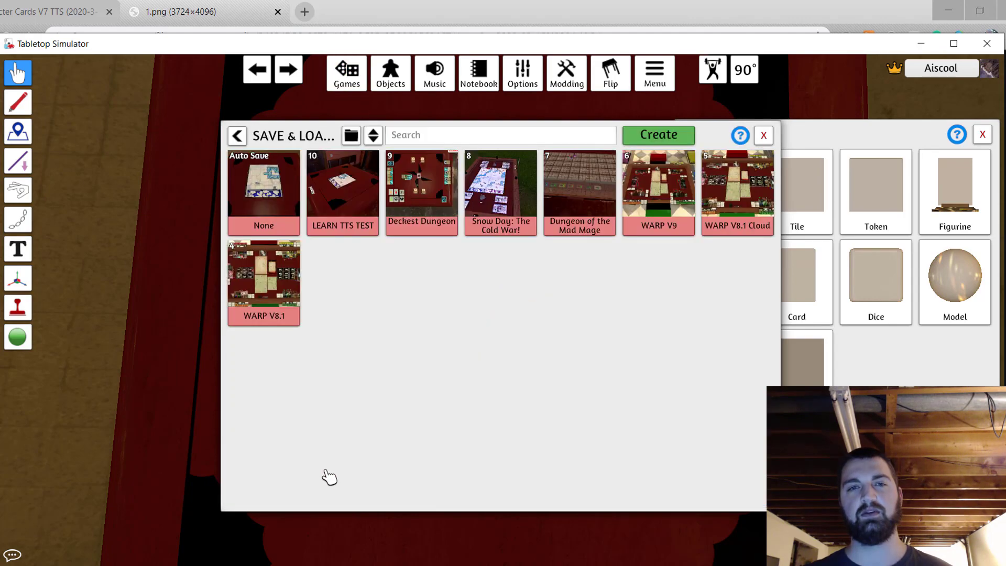
{"action": "left_click", "coordinate": [443, 139]}
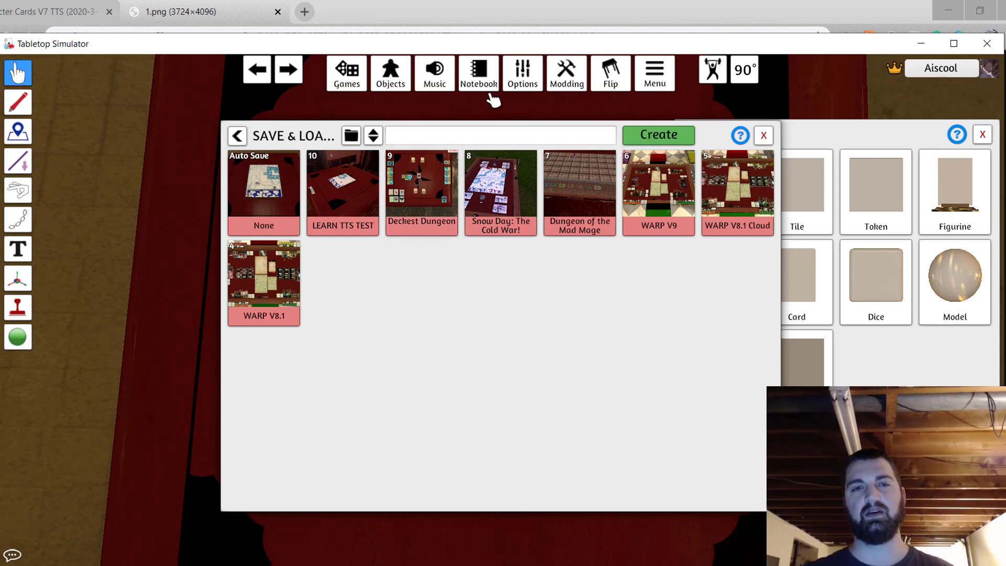
{"action": "type", "text": "Leart "}
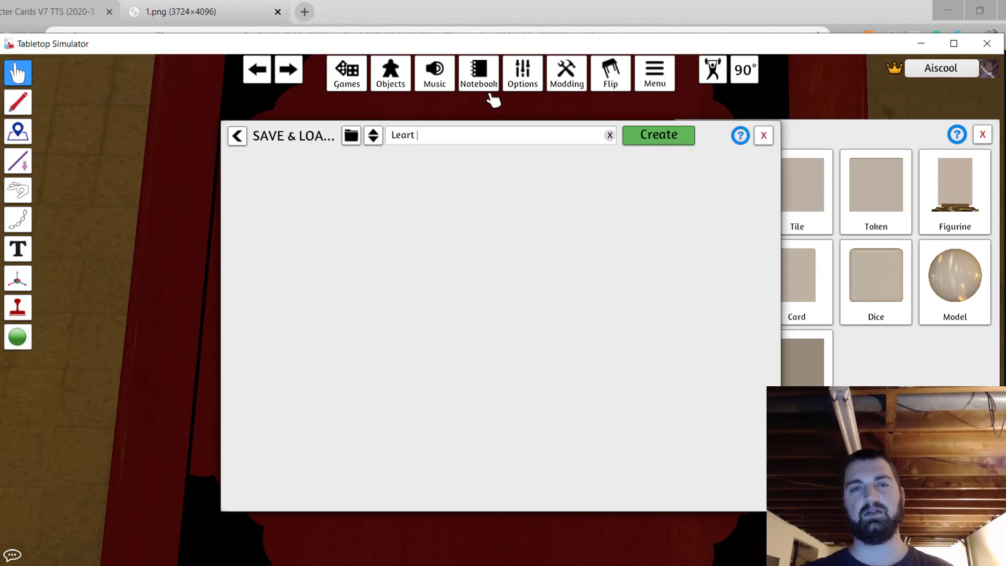
{"action": "type", "text": "Tabletop"}
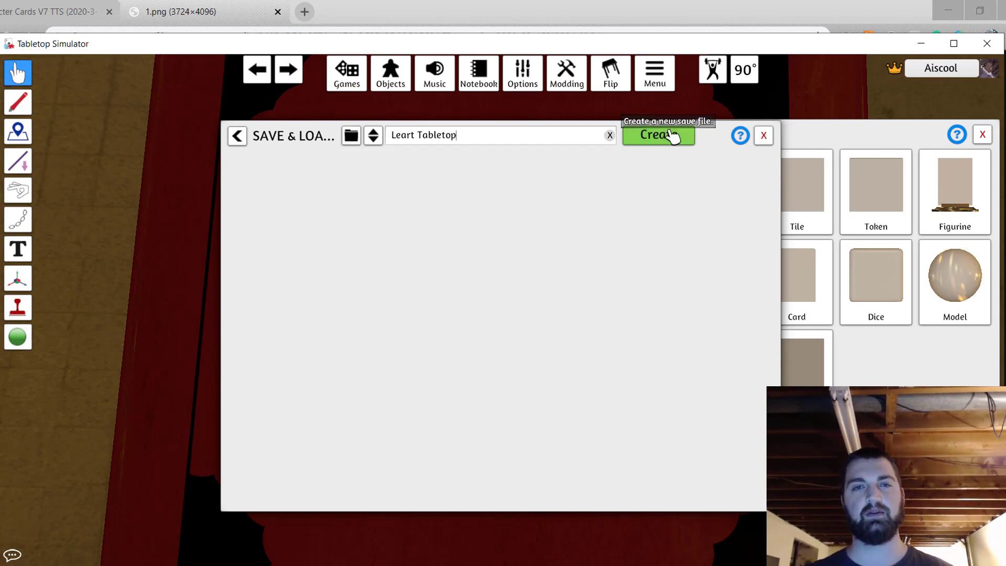
{"action": "left_click", "coordinate": [672, 135]}
{"action": "left_click", "coordinate": [498, 323]}
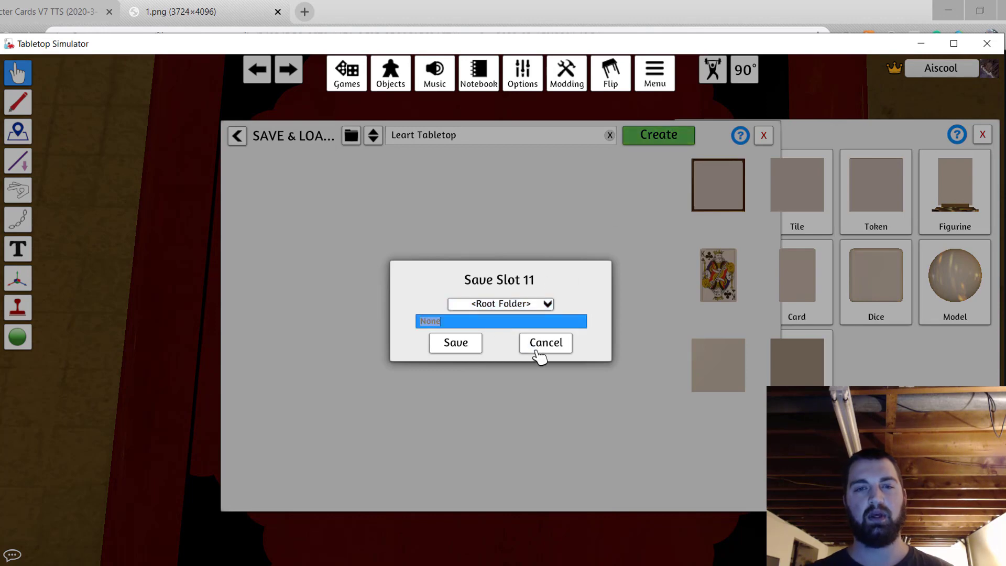
{"action": "type", "text": "Leart Tabletop"}
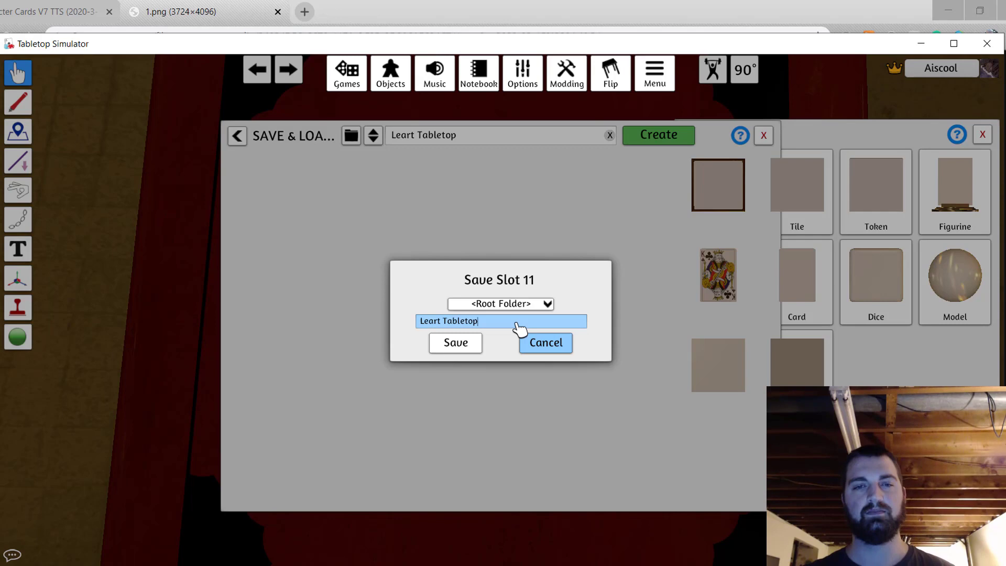
{"action": "left_click", "coordinate": [479, 350]}
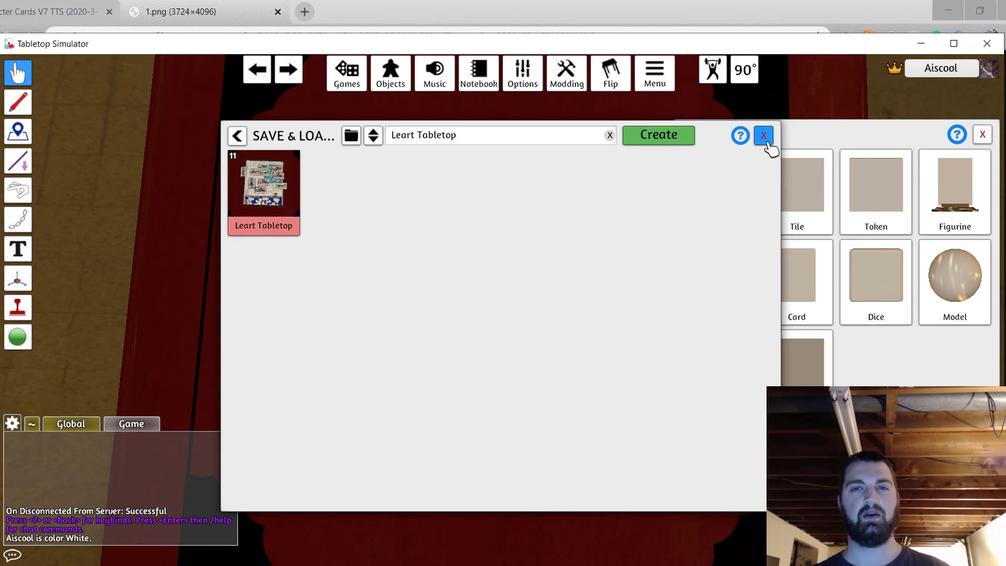
Step: Close the save window and leave the current game for the main menu
{"action": "left_click", "coordinate": [764, 135]}
{"action": "left_click", "coordinate": [655, 73]}
{"action": "left_click", "coordinate": [485, 366]}
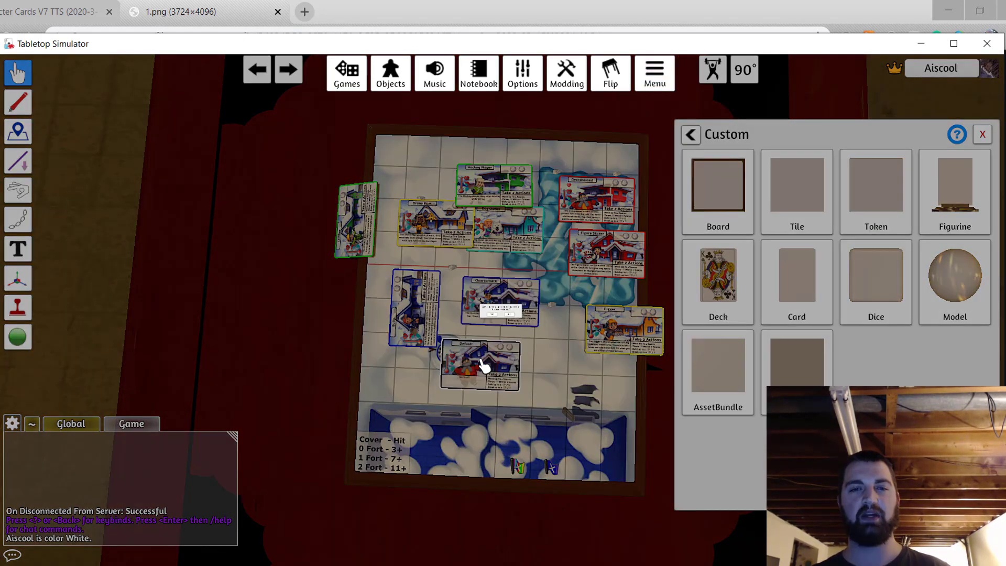
{"action": "left_click", "coordinate": [471, 331]}
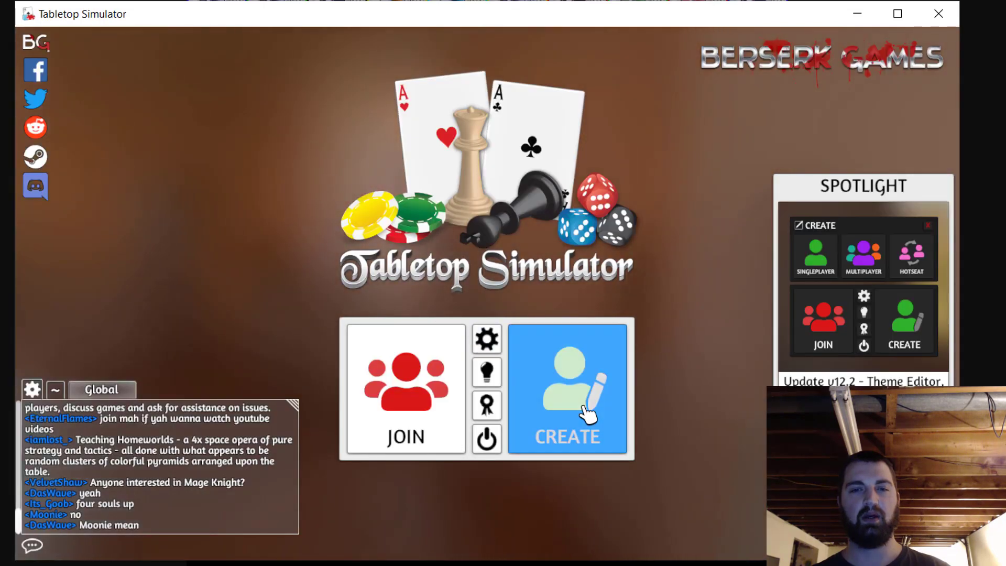
Step: Create a multiplayer game by hosting a server with the prefilled server settings
{"action": "left_click", "coordinate": [577, 404]}
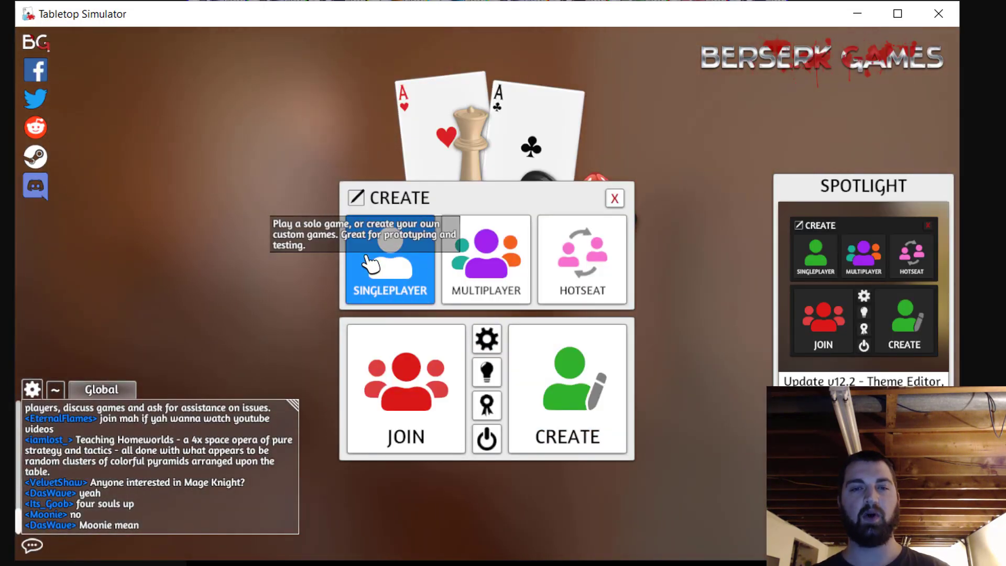
{"action": "left_click", "coordinate": [515, 282]}
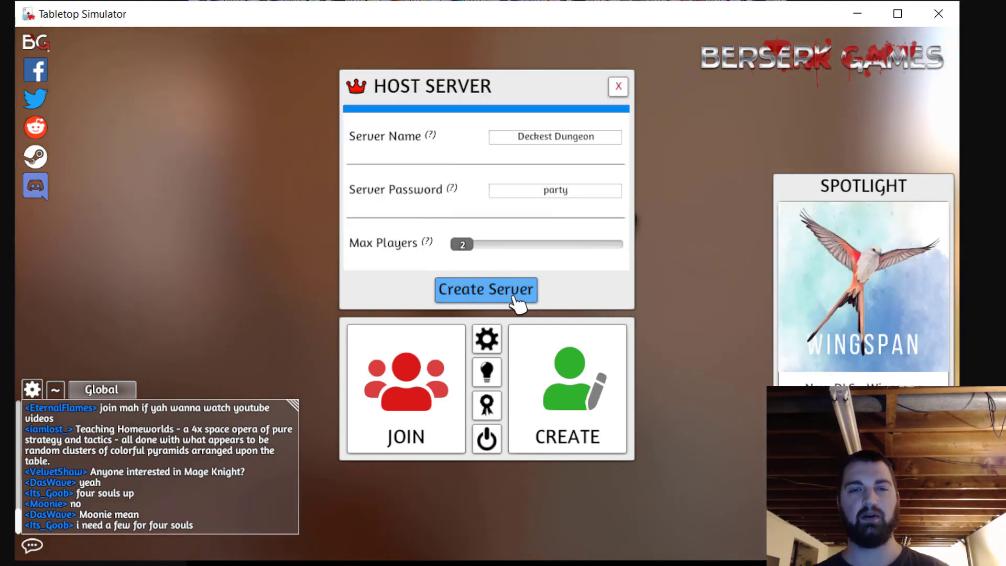
{"action": "left_click", "coordinate": [513, 296]}
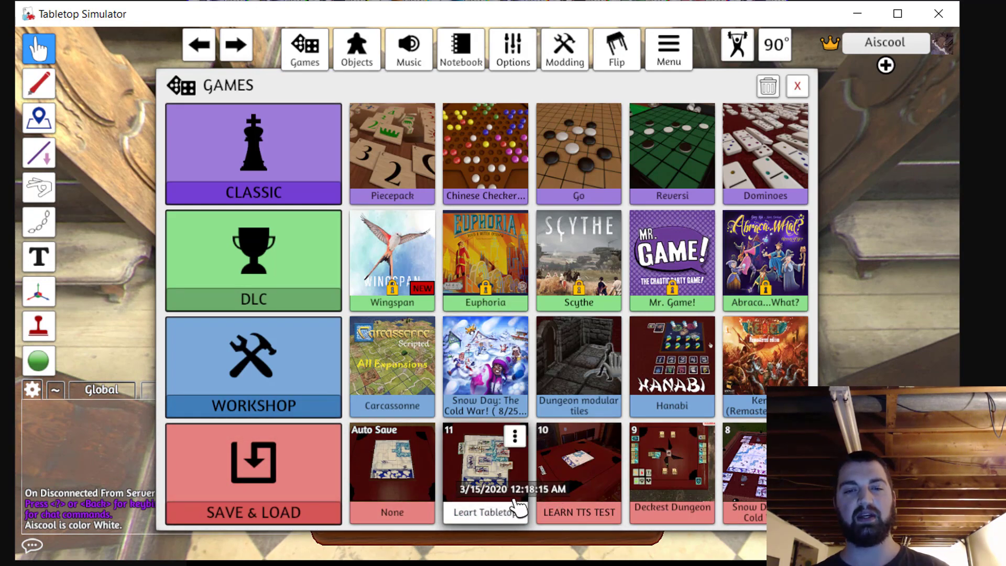
Step: Load the "Leart Tabletop" save into the multiplayer session and look over the table
{"action": "left_click", "coordinate": [518, 500]}
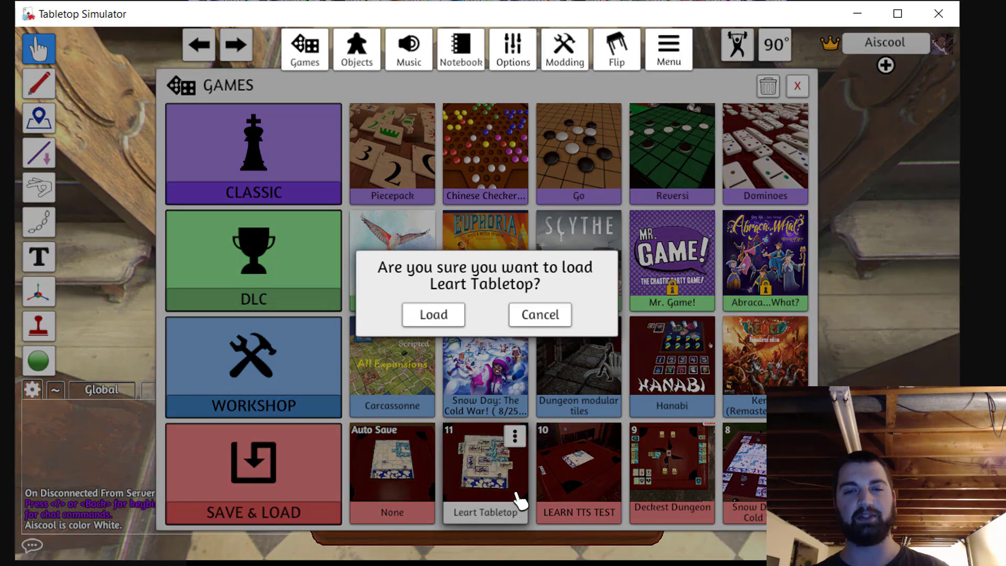
{"action": "left_click", "coordinate": [431, 317]}
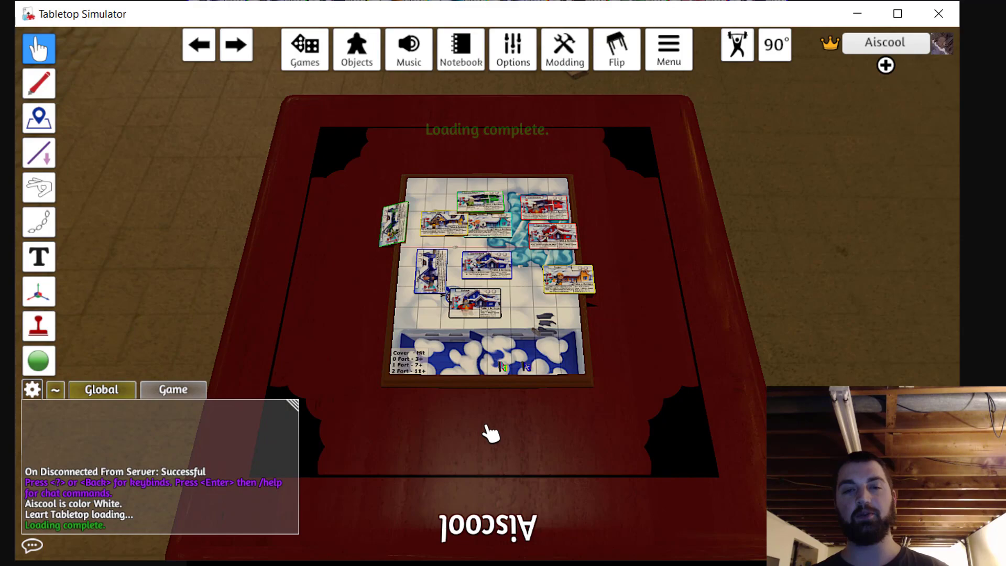
{"action": "right_click_drag", "start_coordinate": [447, 462], "coordinate": [410, 396]}
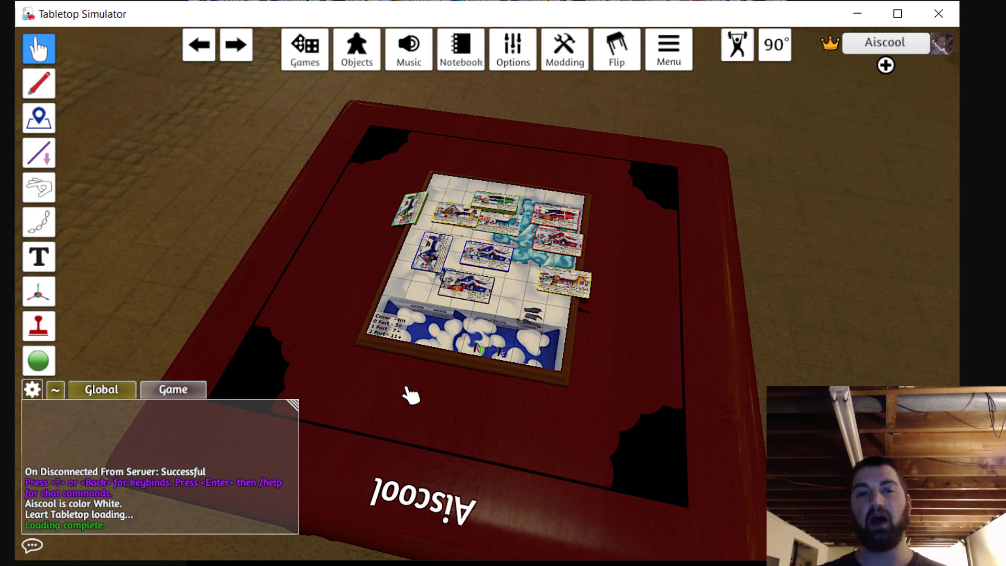